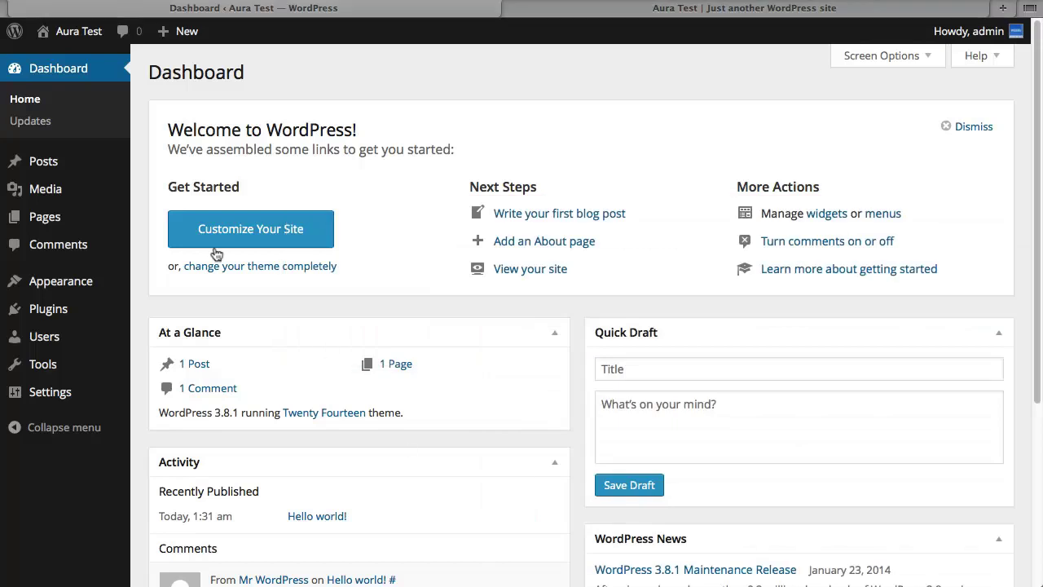
# - Upload and install the theme package aura.zip from the WebPackage folder, and activate the theme
pyautogui.moveTo(60, 280)
pyautogui.click(160, 279)
pyautogui.click(298, 75)
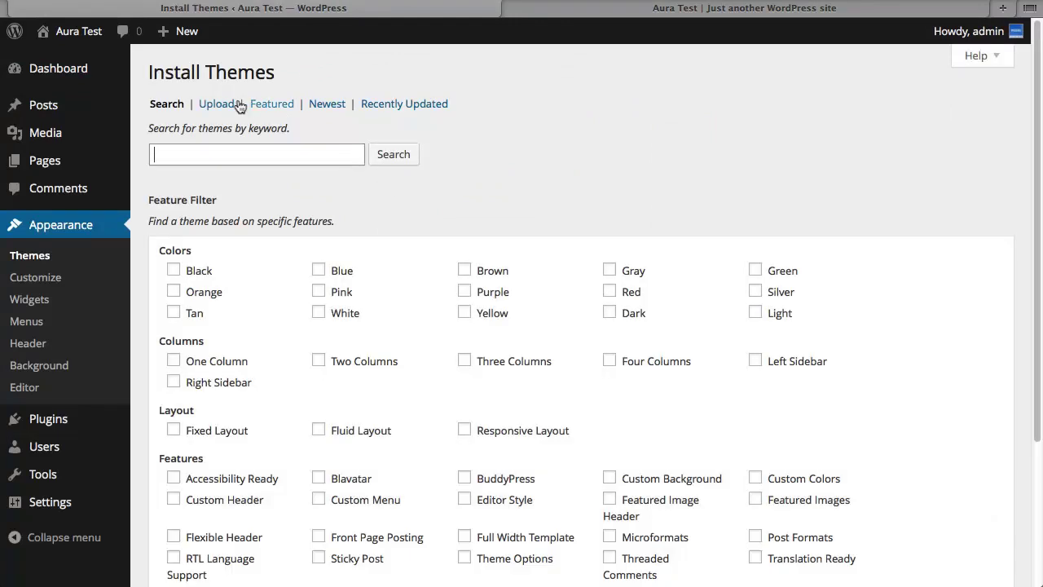
pyautogui.click(213, 103)
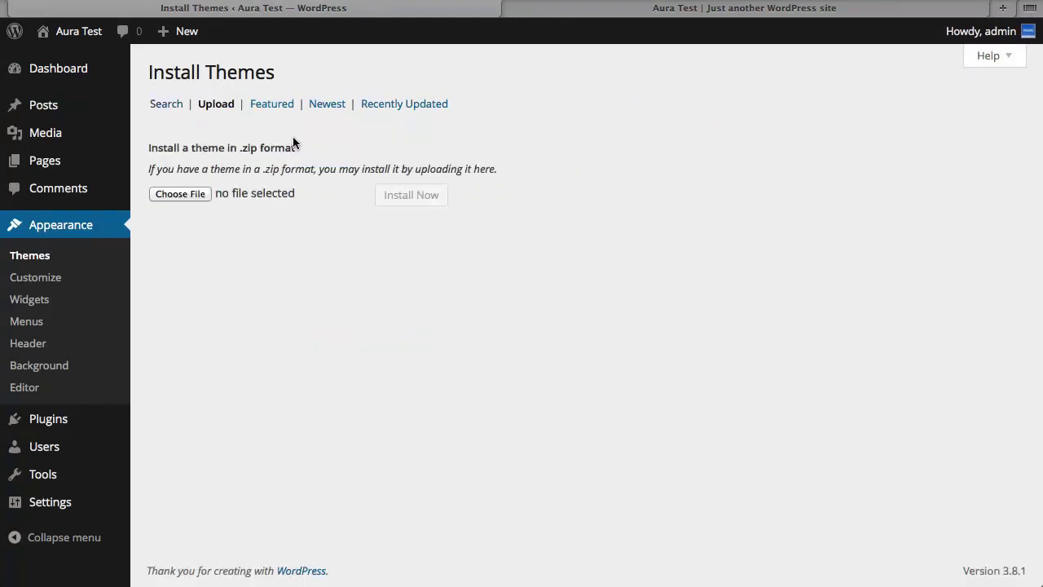
pyautogui.click(170, 194)
pyautogui.click(91, 100)
pyautogui.click(234, 79)
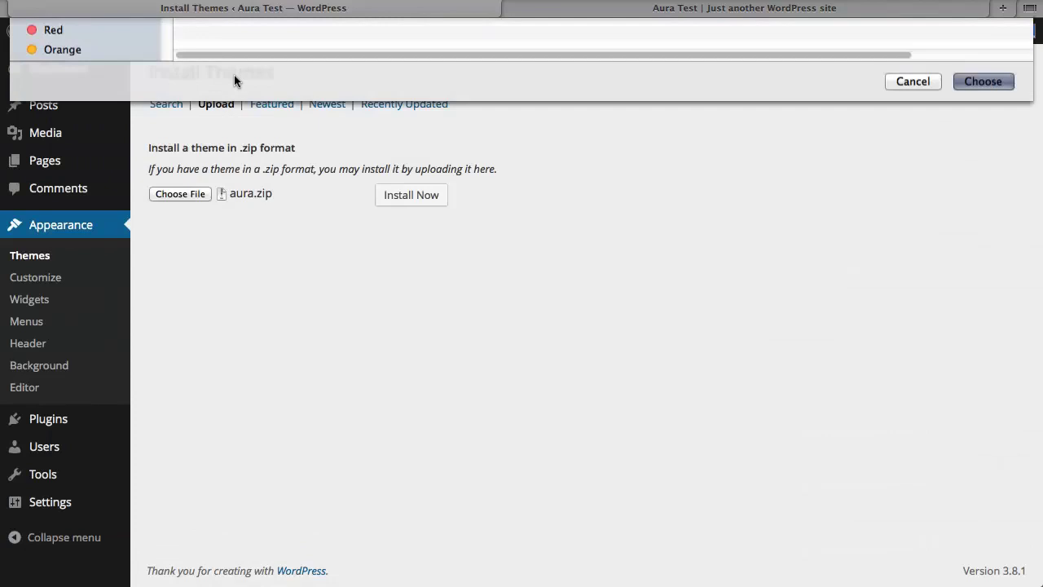
pyautogui.doubleClick(234, 76)
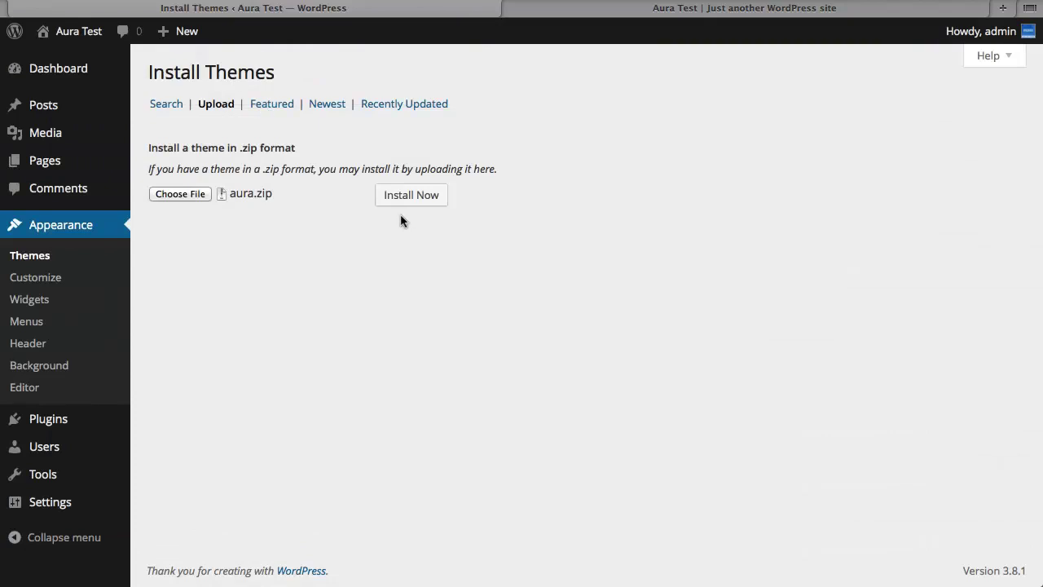
pyautogui.click(399, 194)
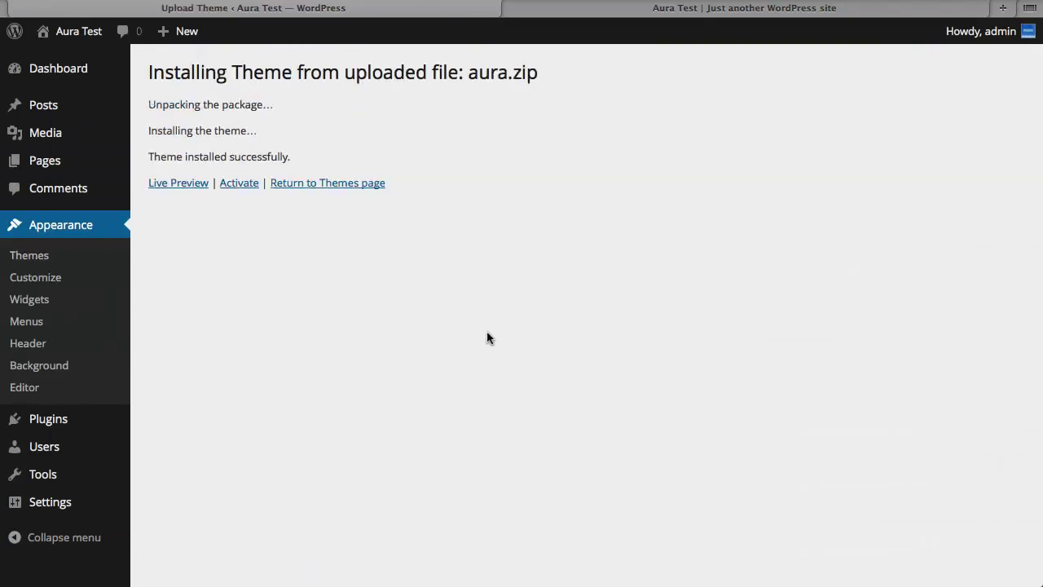
pyautogui.click(224, 185)
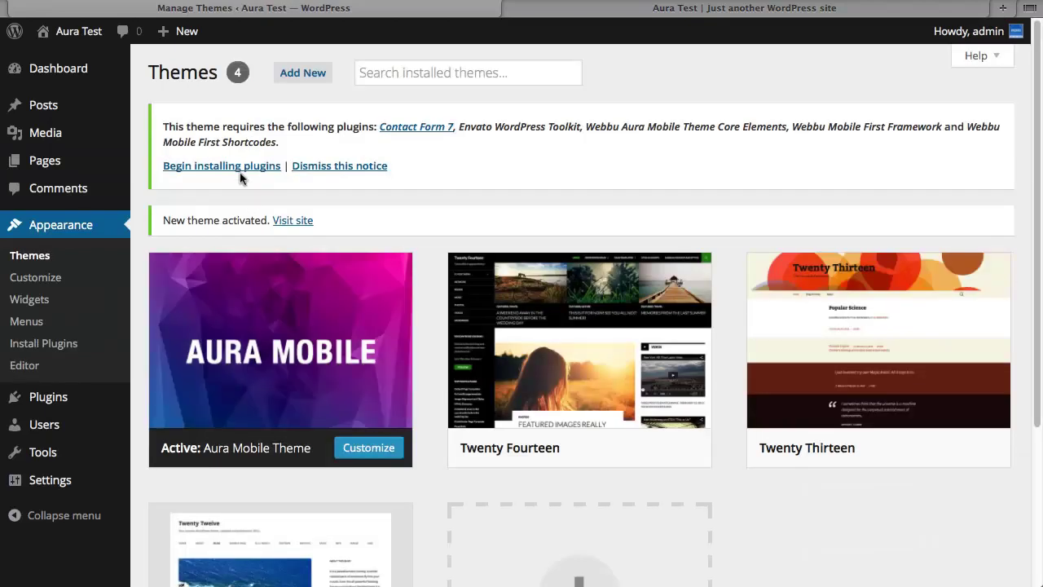
# - Begin the theme's required plugin setup and bulk install all five listed plugins
pyautogui.click(229, 165)
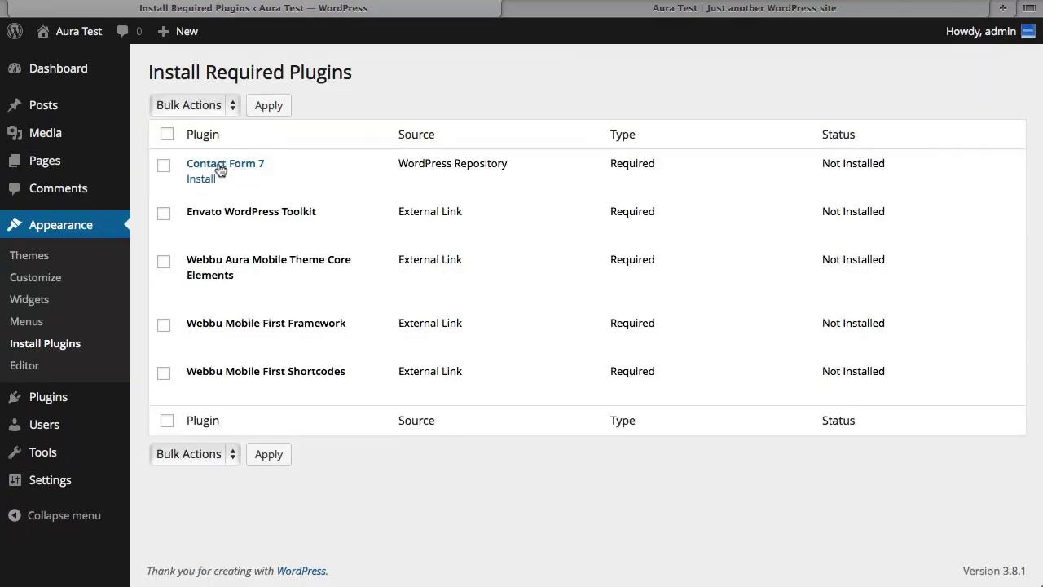
pyautogui.click(166, 133)
pyautogui.click(179, 107)
pyautogui.click(217, 119)
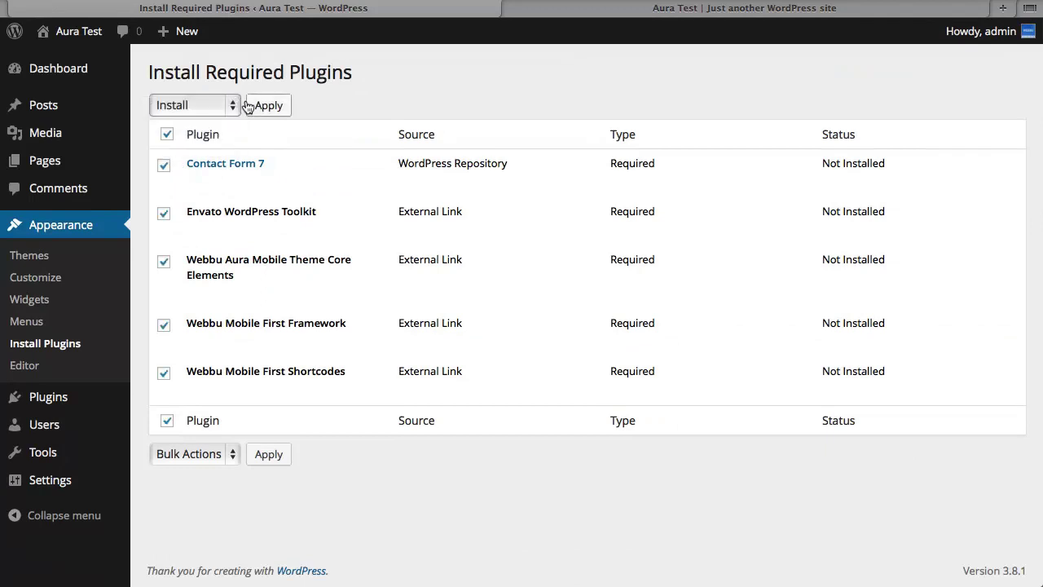
pyautogui.click(262, 106)
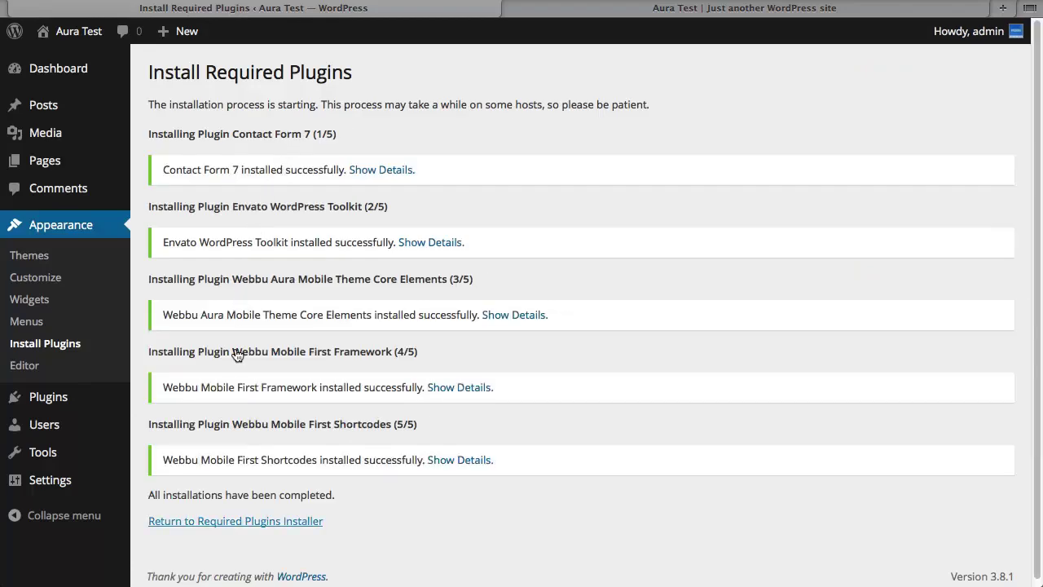
# - Return to the required plugins installer and bulk activate all the remaining listed plugins
pyautogui.click(234, 521)
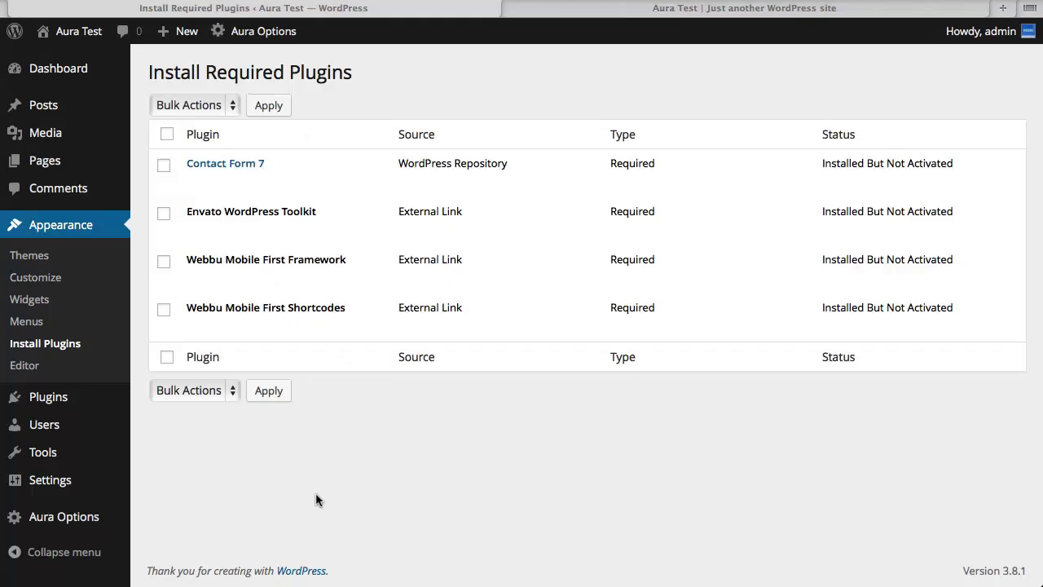
pyautogui.click(166, 134)
pyautogui.click(178, 103)
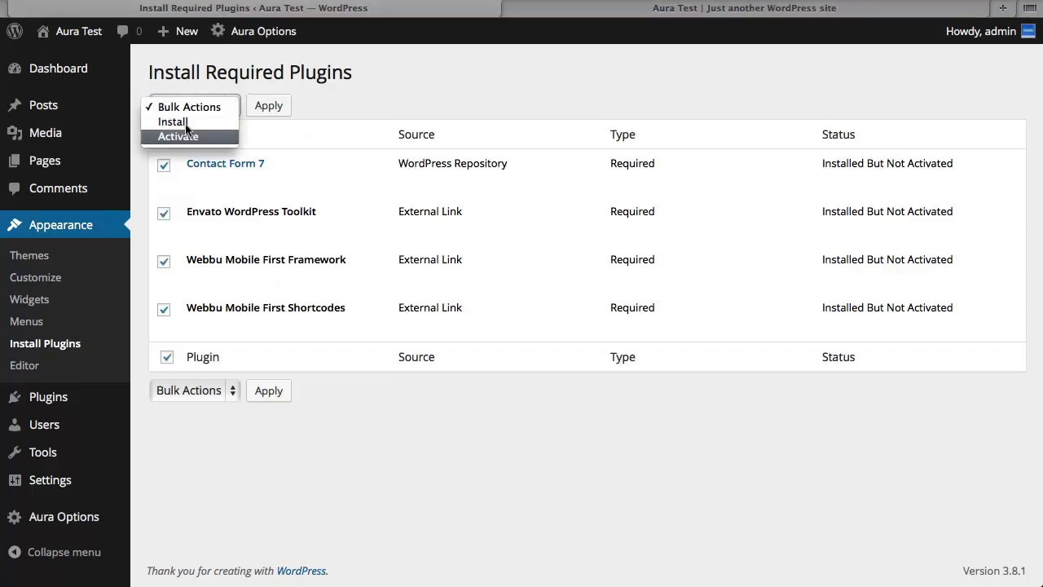
pyautogui.click(185, 133)
pyautogui.click(221, 105)
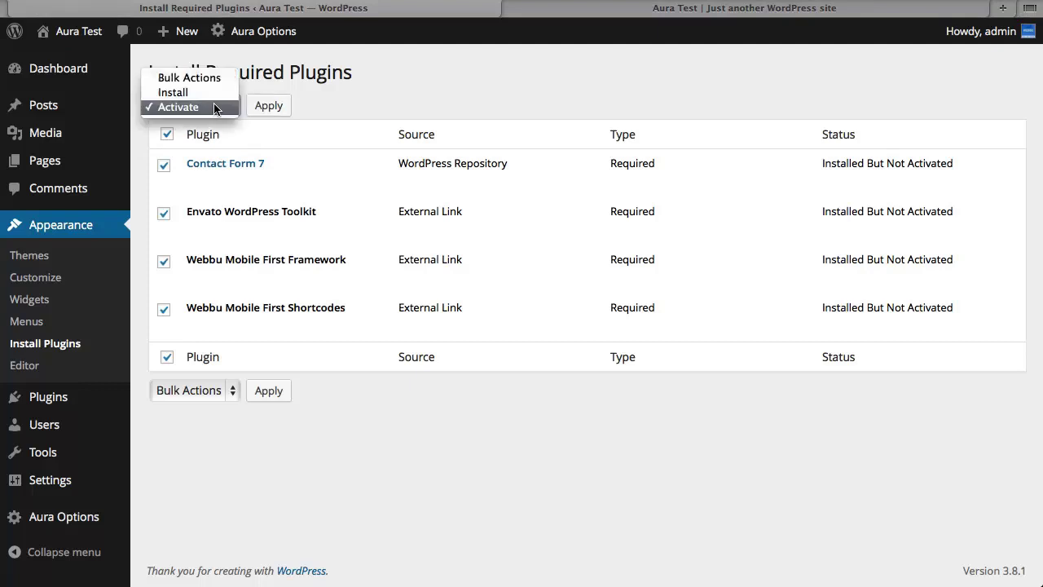
pyautogui.click(265, 113)
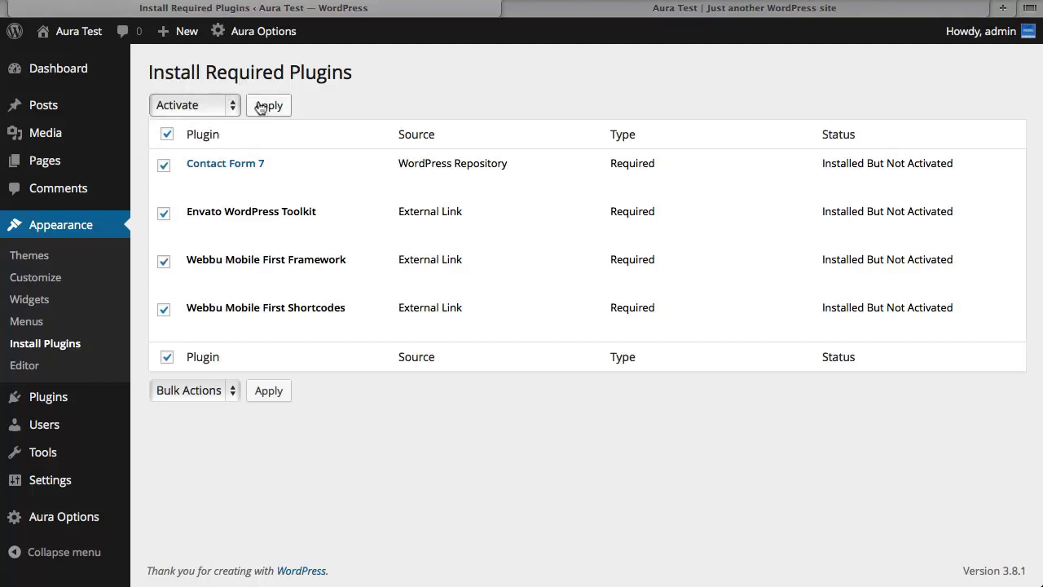
pyautogui.click(268, 106)
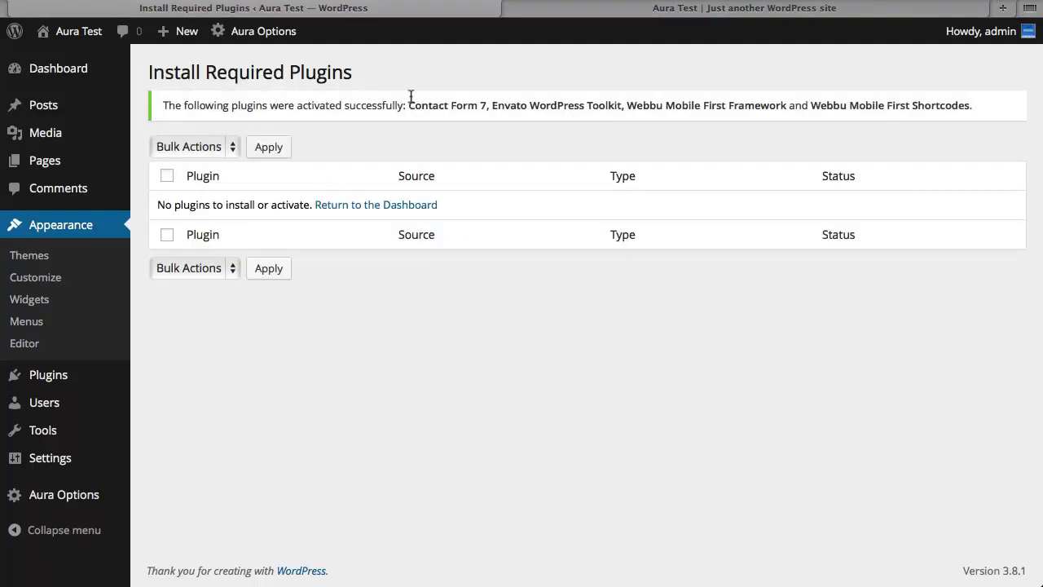
pyautogui.moveTo(162, 105); pyautogui.dragTo(983, 102)
pyautogui.click(692, 356)
# - Open the Import / Export section of the Aura theme options
pyautogui.moveTo(51, 460)
pyautogui.click(64, 495)
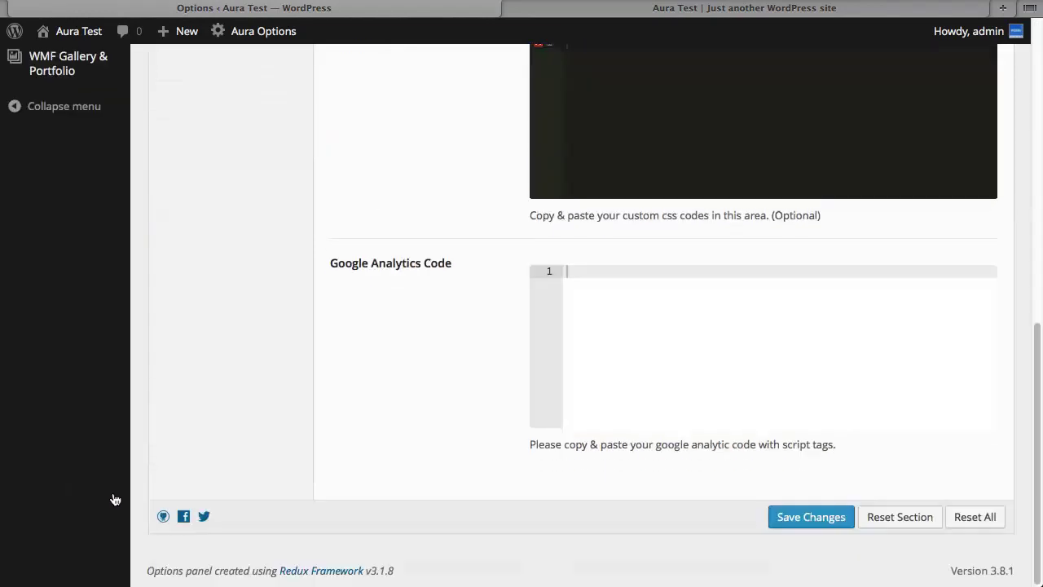
pyautogui.click(176, 549)
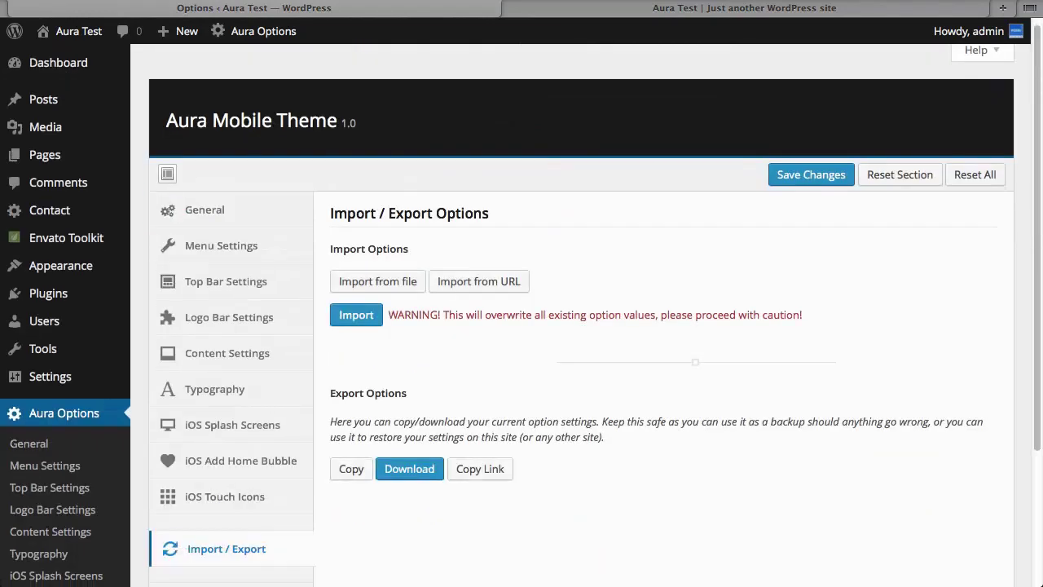
# - Copy the entire text of default_admin_configuration.rtf from the demo_content folder and close the document
pyautogui.click(586, 297)
pyautogui.doubleClick(591, 311)
pyautogui.click(619, 281)
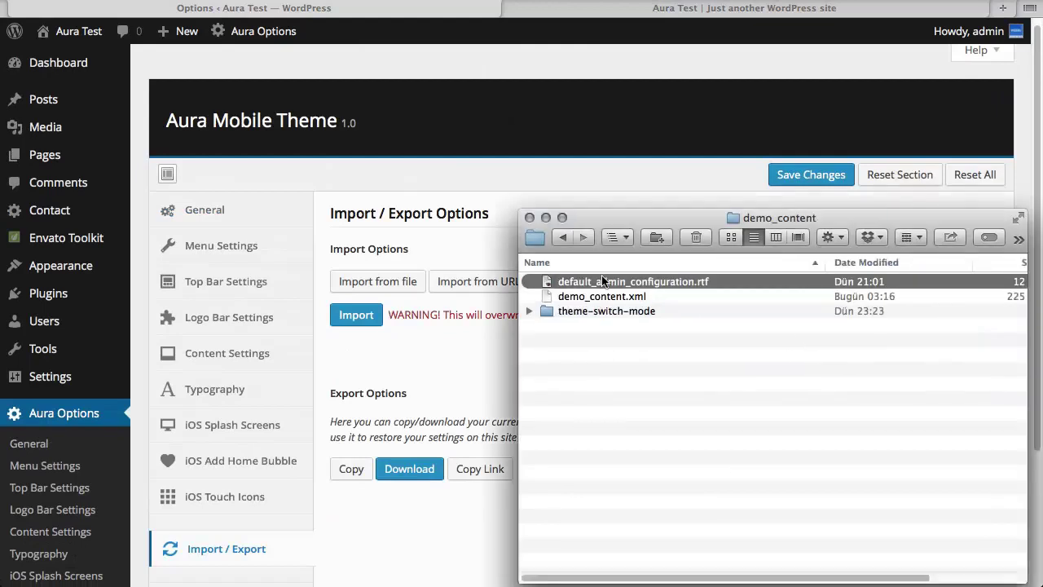
pyautogui.doubleClick(660, 281)
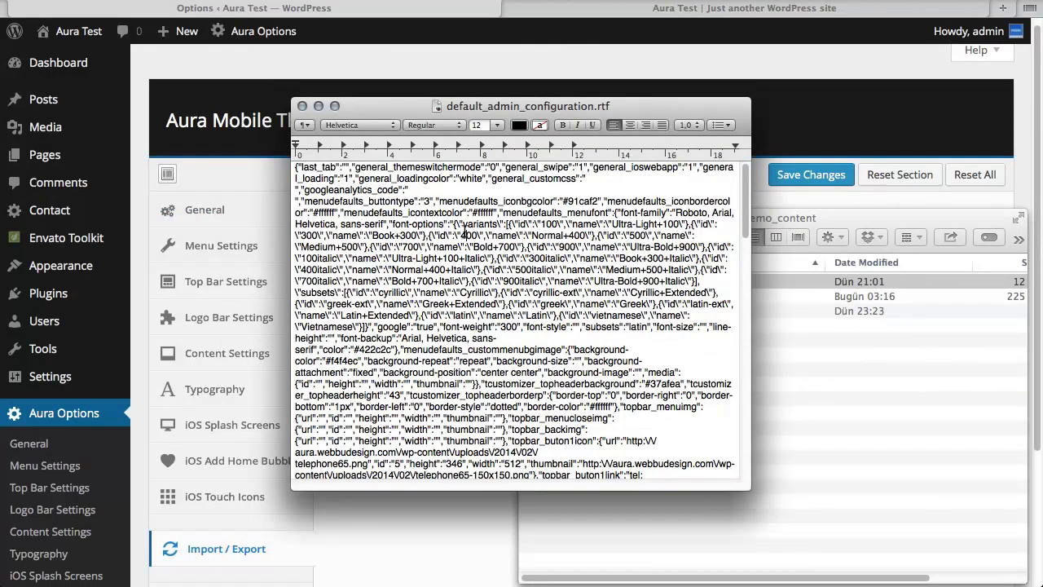
pyautogui.press('super+a')
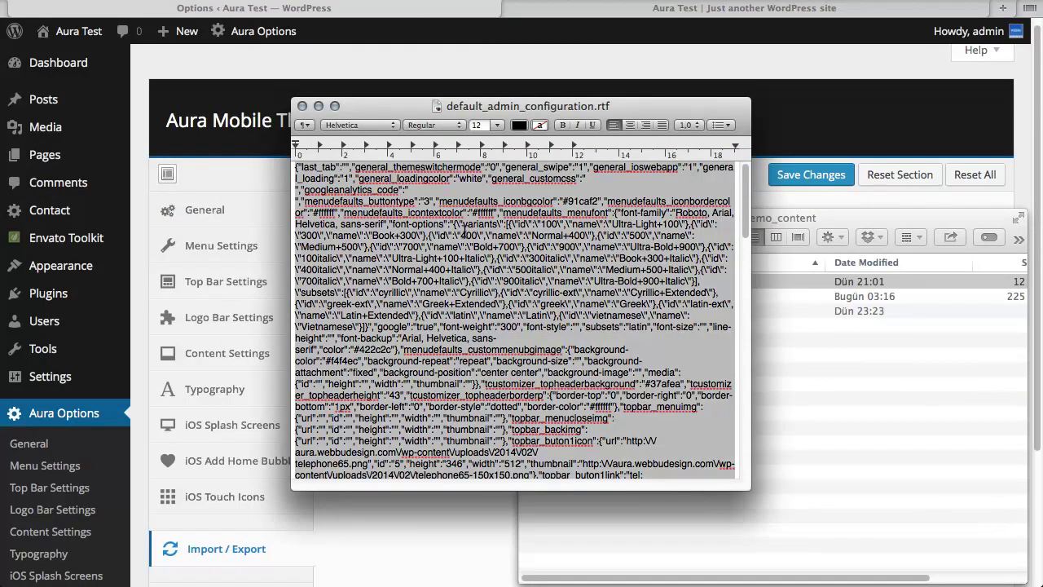
pyautogui.rightClick(464, 233)
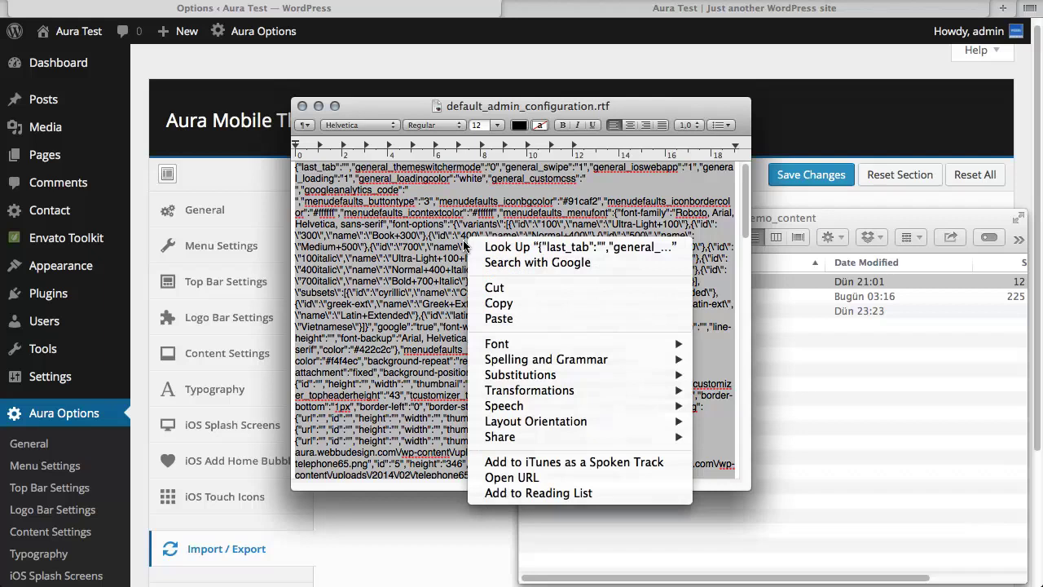
pyautogui.click(493, 302)
pyautogui.click(299, 105)
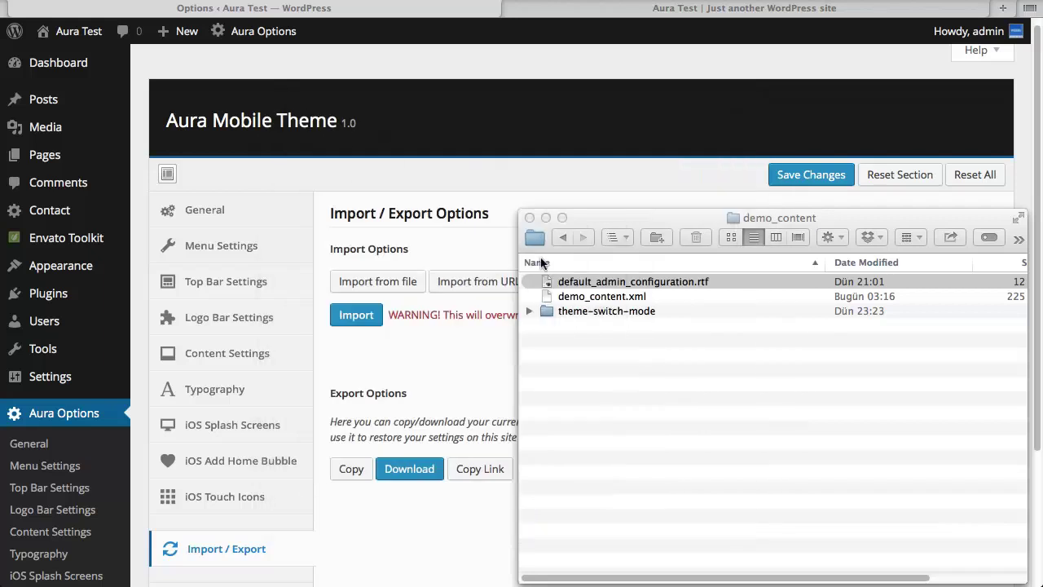
# - Paste the copied configuration text into the theme's import-from-file field and import the options
pyautogui.click(486, 185)
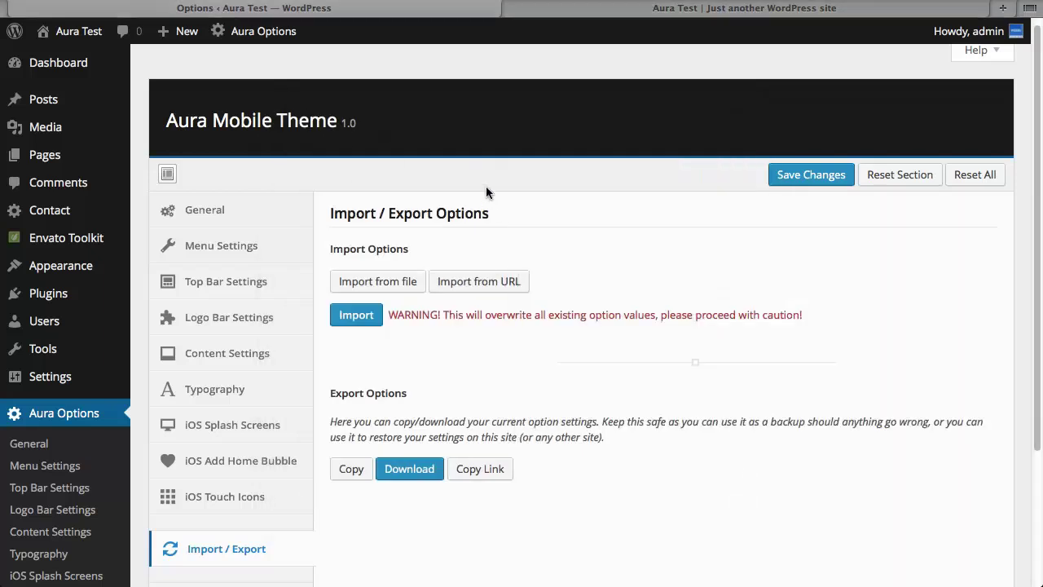
pyautogui.click(363, 281)
pyautogui.rightClick(381, 362)
pyautogui.click(407, 399)
pyautogui.click(346, 487)
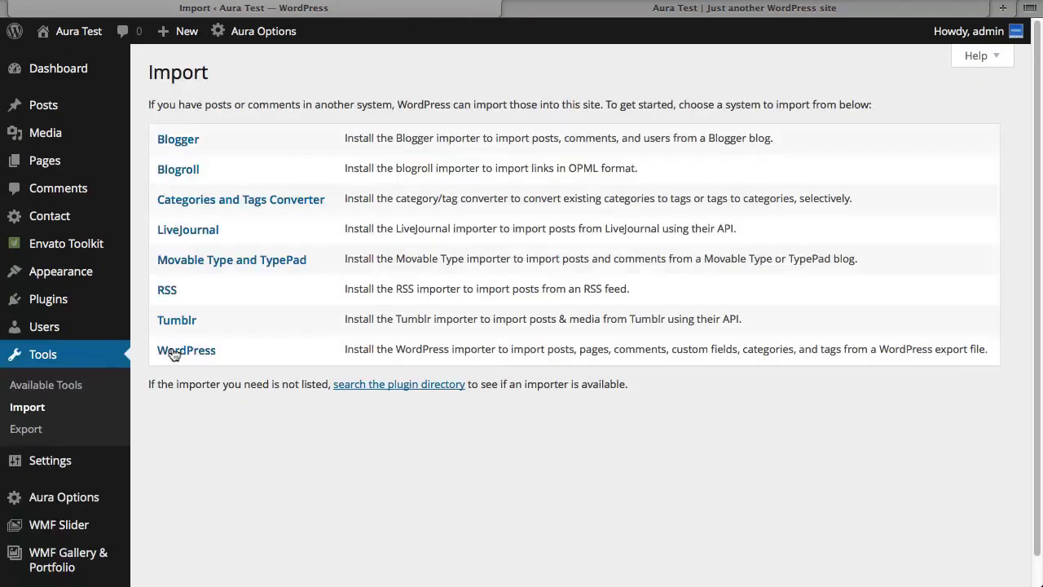
# - Install the WordPress Importer plugin from the list of import tools, activate it and run the importer
pyautogui.click(174, 352)
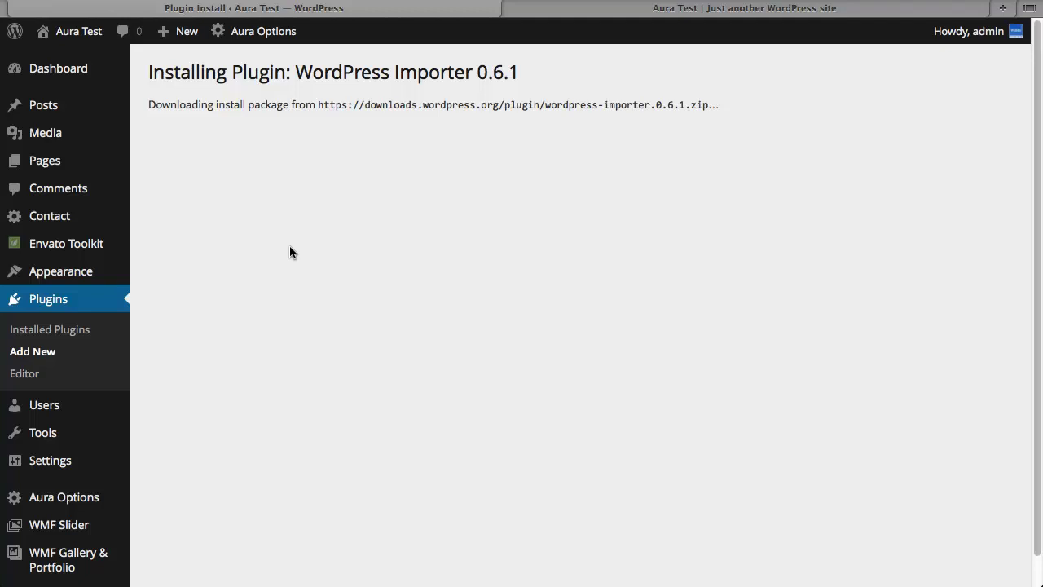
pyautogui.click(219, 236)
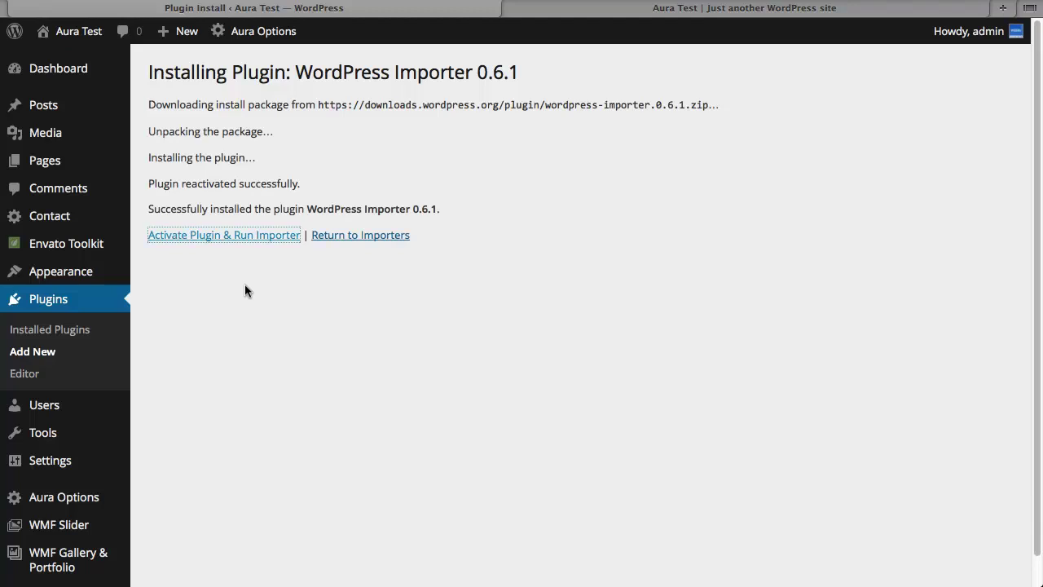
# - Import demo_content.xml from the demo_content folder with file attachments downloaded and imported
pyautogui.click(472, 175)
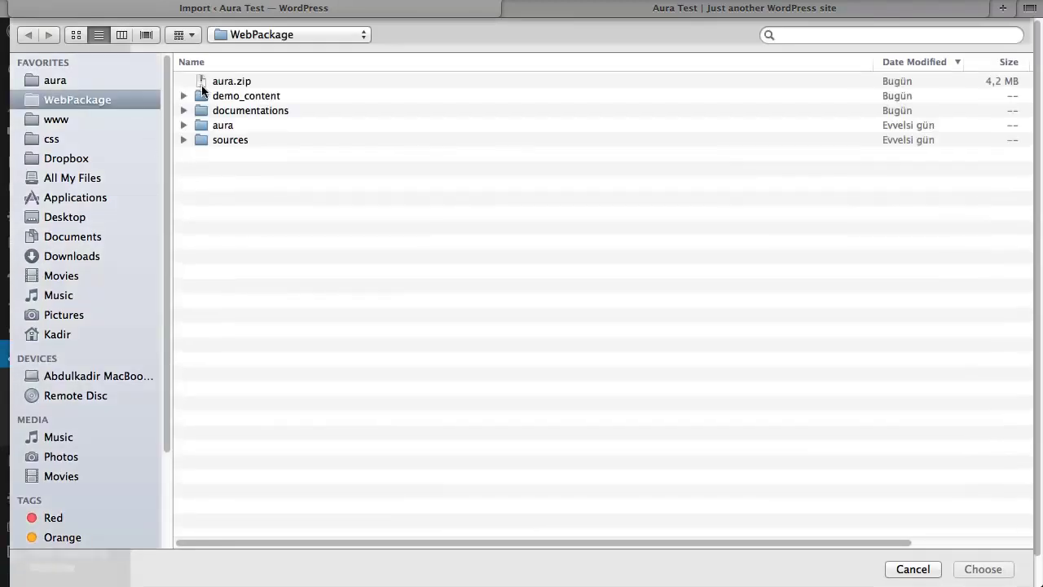
pyautogui.doubleClick(223, 96)
pyautogui.click(241, 81)
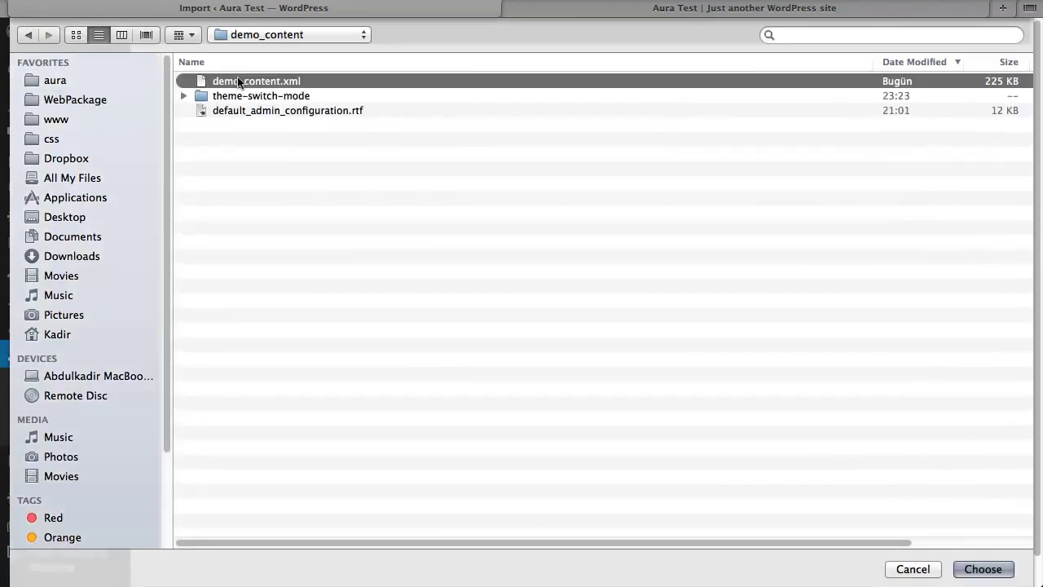
pyautogui.press('Return')
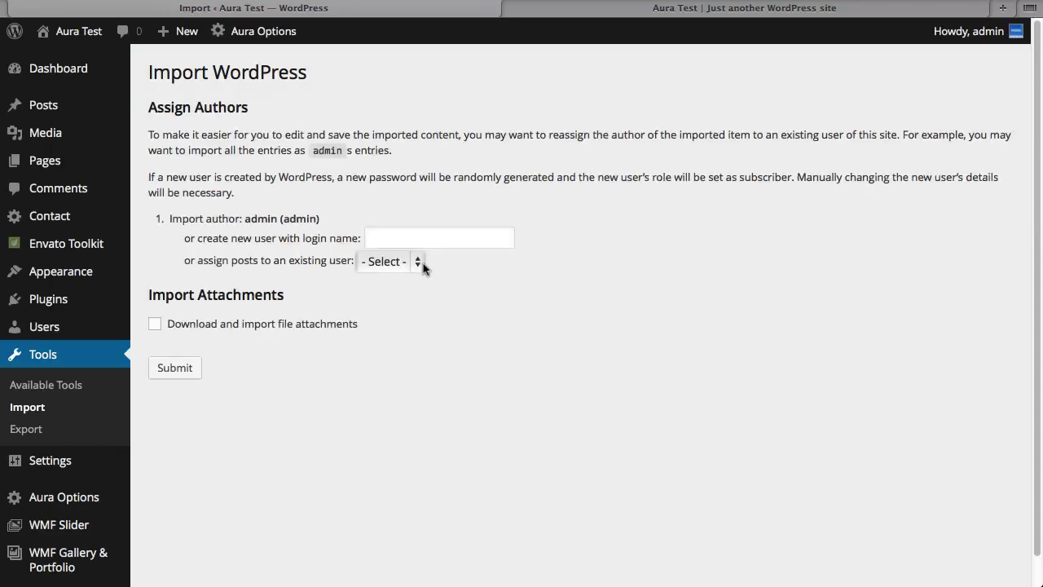
pyautogui.click(243, 326)
pyautogui.click(165, 367)
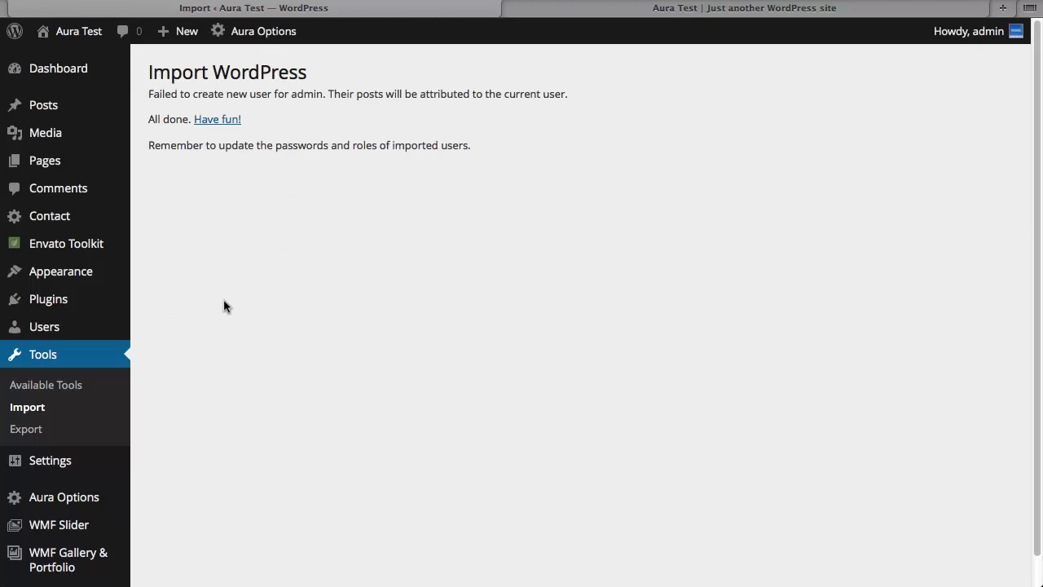
# - Set the site to display a static page, with Home Page as front page and Blog as posts page, and save the reading settings
pyautogui.moveTo(57, 462)
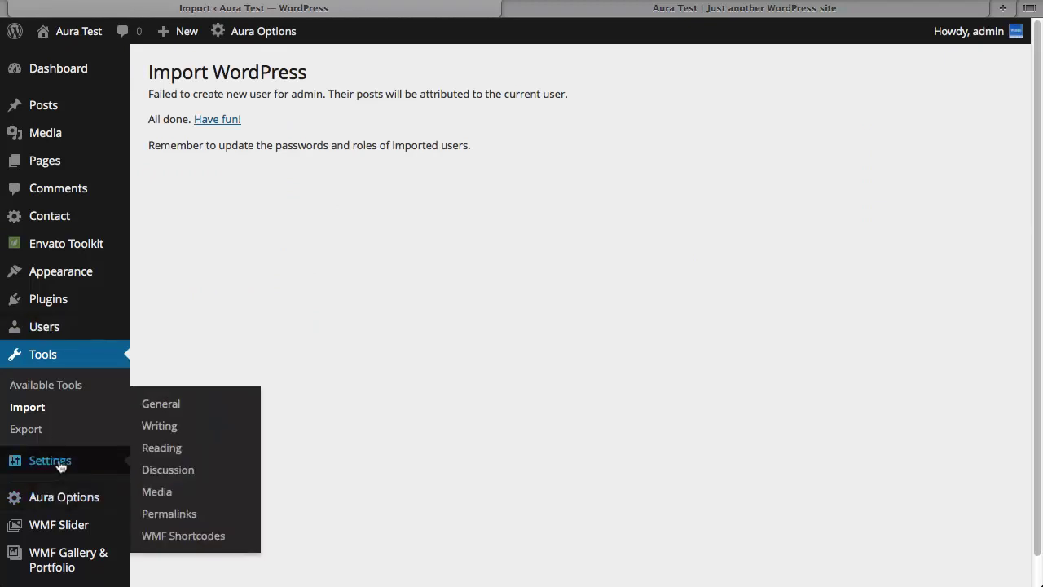
pyautogui.click(155, 447)
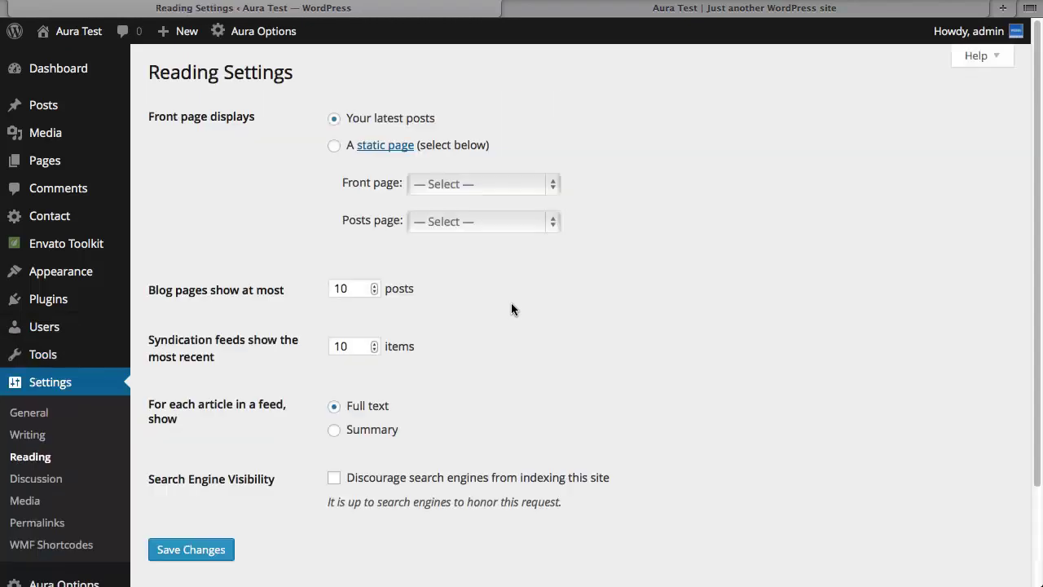
pyautogui.click(334, 145)
pyautogui.click(493, 183)
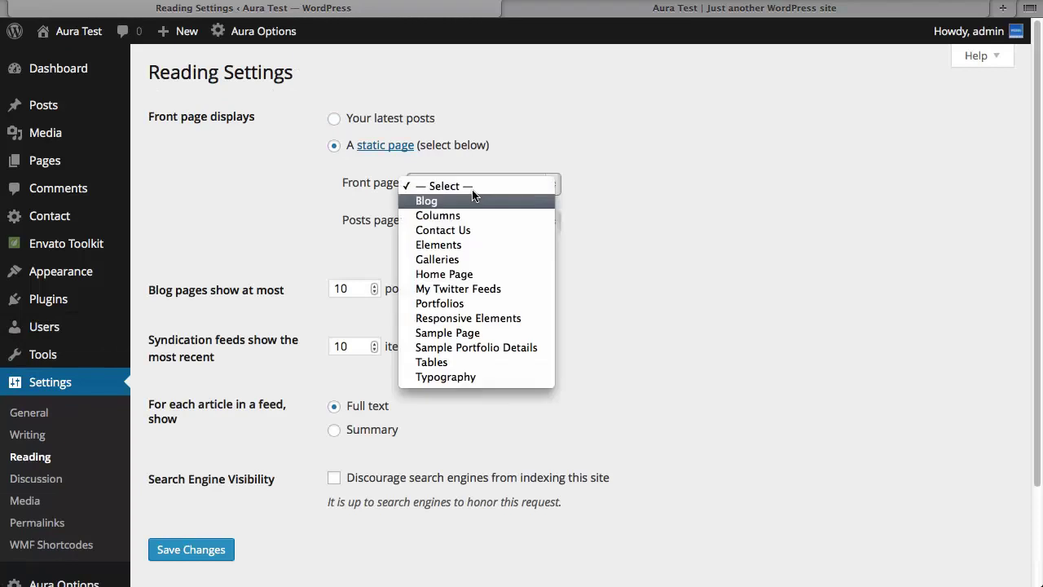
pyautogui.click(444, 275)
pyautogui.click(437, 220)
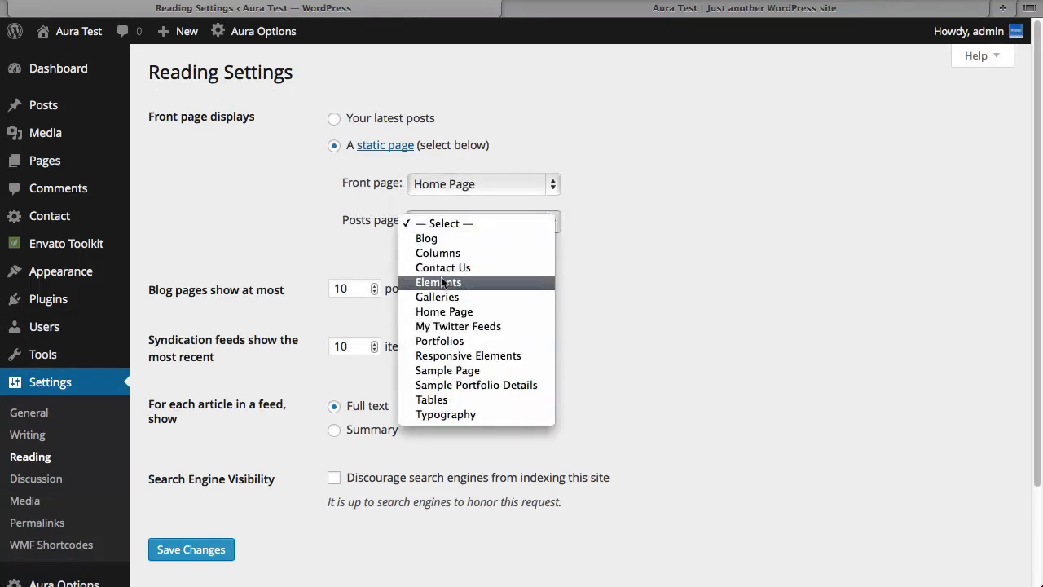
pyautogui.click(442, 238)
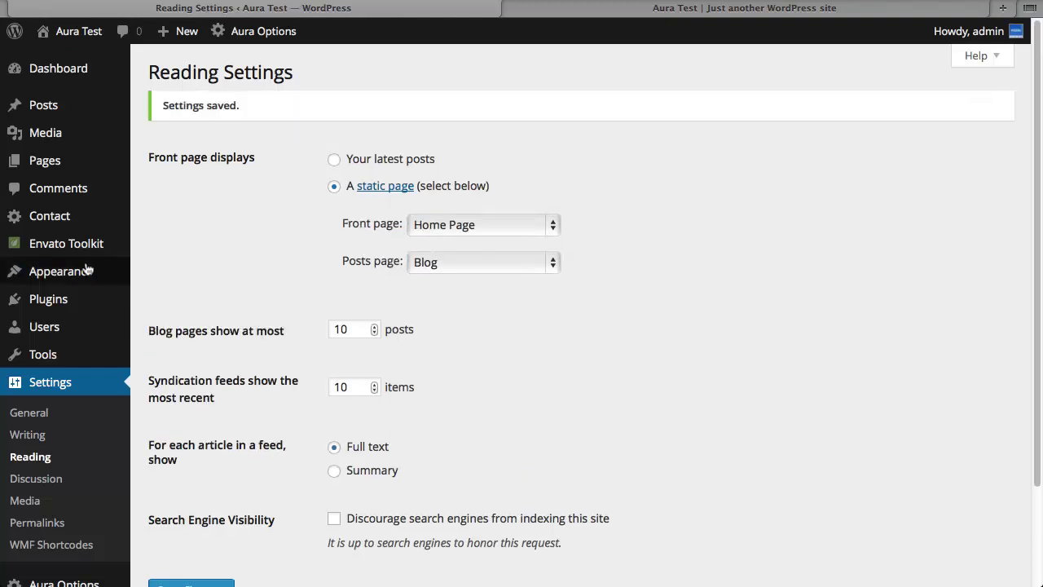
# - Remove all the default widgets from the Aura Widget Area
pyautogui.moveTo(67, 272)
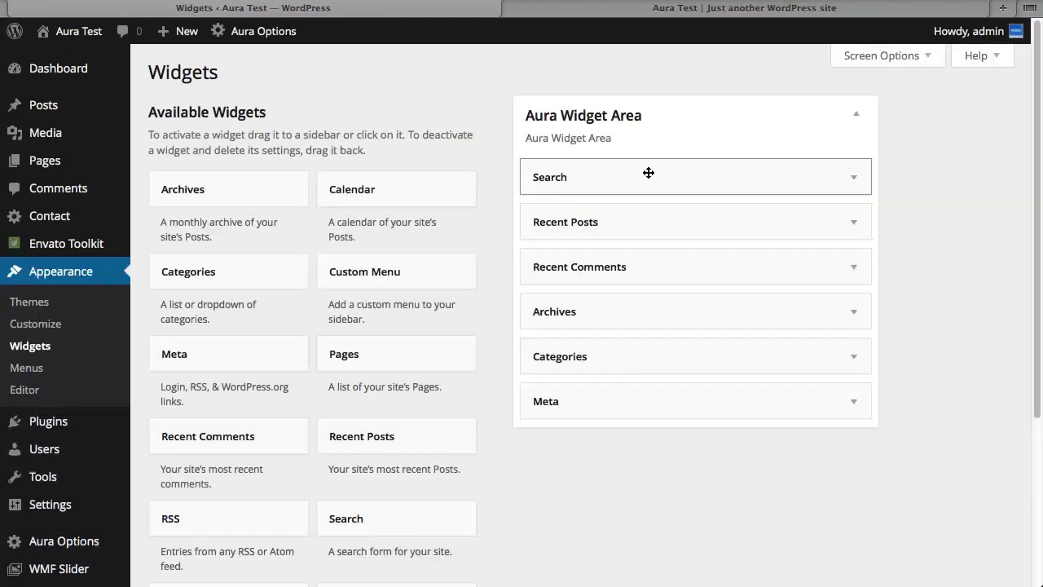
pyautogui.moveTo(589, 177); pyautogui.dragTo(478, 174)
pyautogui.moveTo(592, 177); pyautogui.dragTo(302, 189)
pyautogui.moveTo(562, 177); pyautogui.dragTo(457, 176)
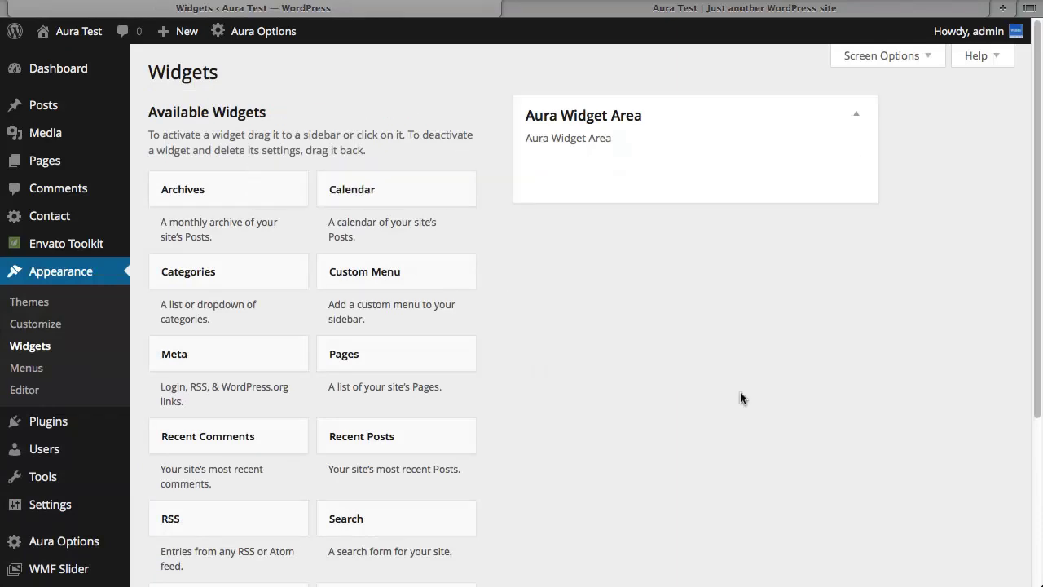
# - Assign Main Menu to the Aura Mobile Main Menu theme location and save the menu
pyautogui.click(28, 367)
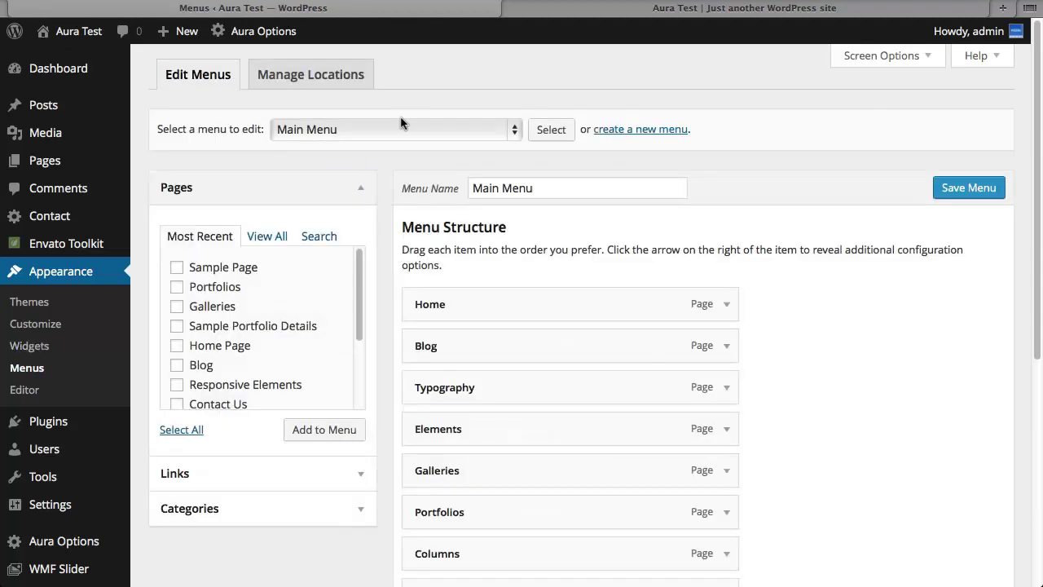
pyautogui.scroll(-5, 397, 252)
pyautogui.click(513, 458)
pyautogui.scroll(5, 834, 329)
pyautogui.click(392, 129)
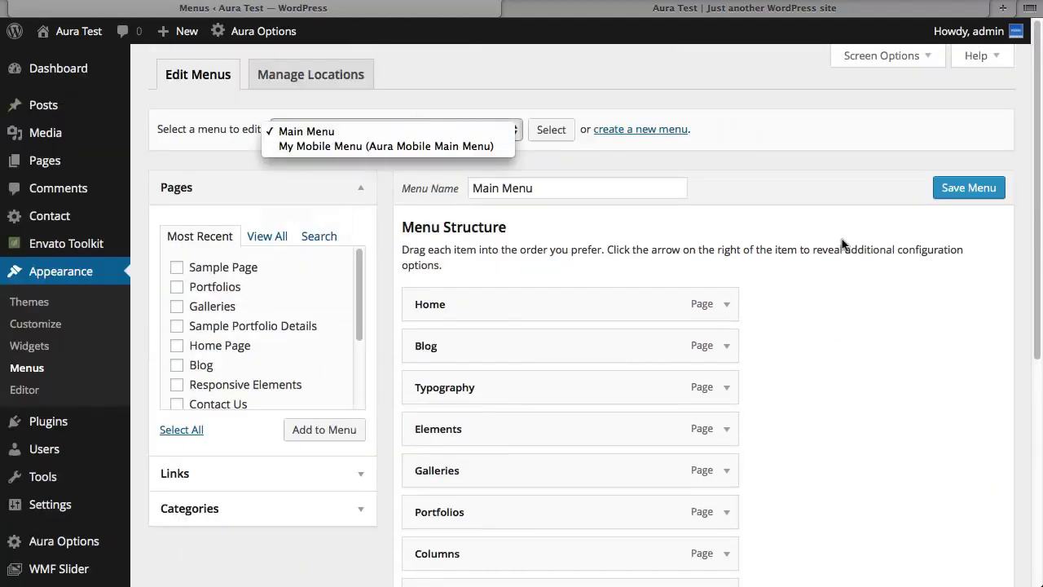
pyautogui.click(928, 234)
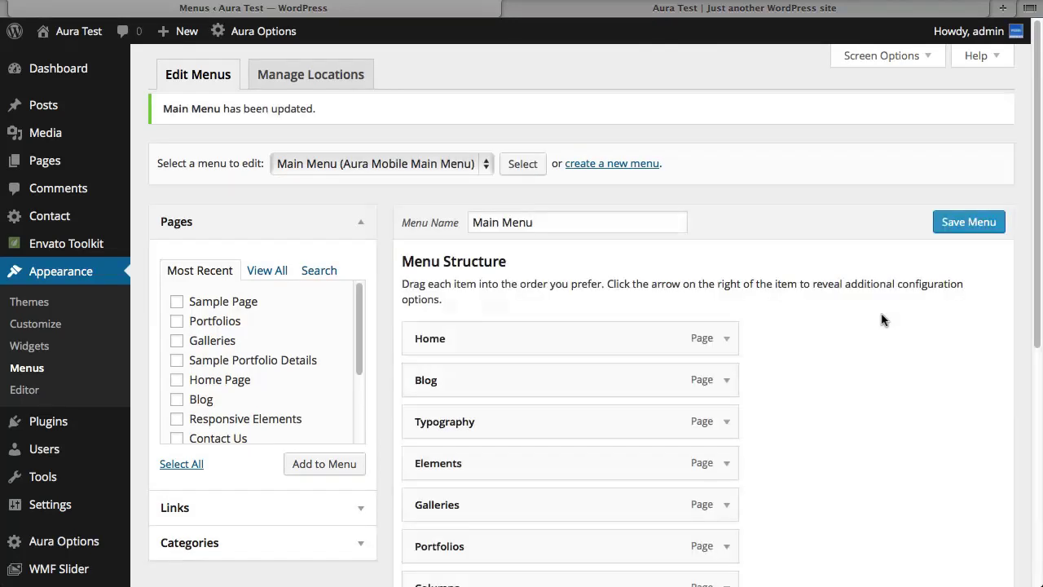
# - Switch to the phone simulator, reload the localhost site, and examine its home page and the tiled navigation menu
pyautogui.moveTo(1042, 8); pyautogui.dragTo(895, 9)
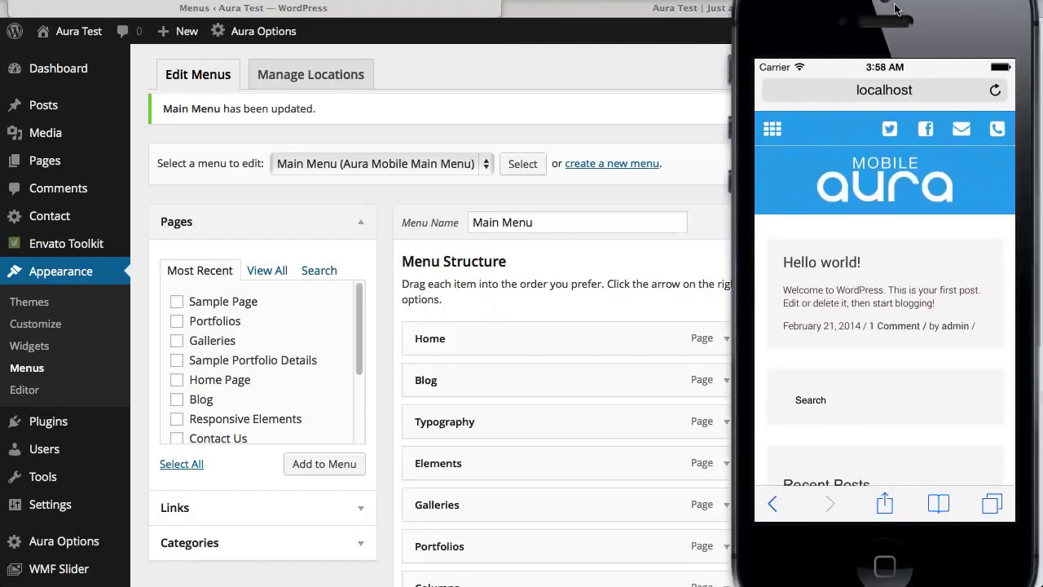
pyautogui.click(996, 88)
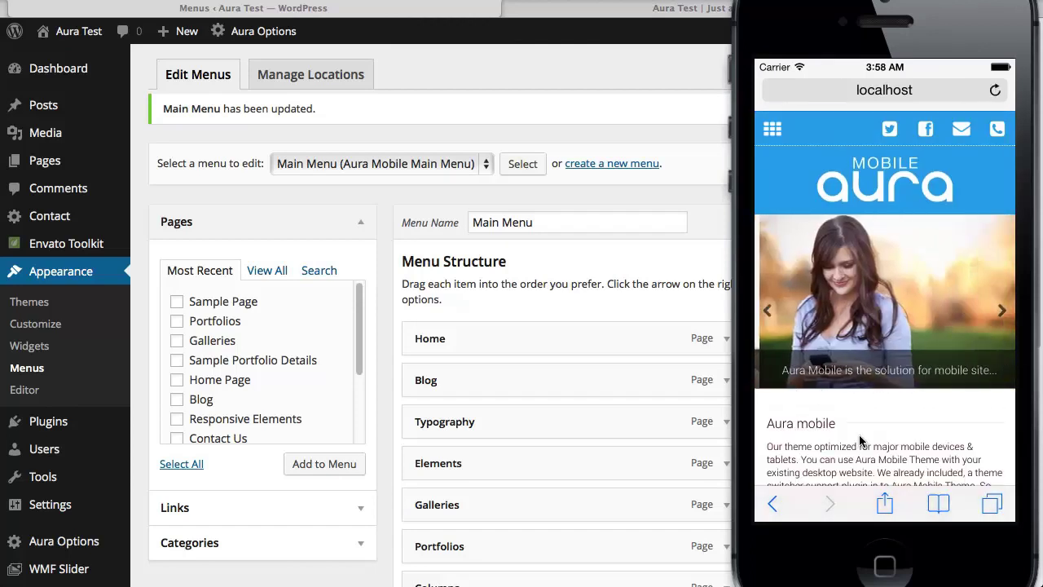
pyautogui.moveTo(862, 326); pyautogui.dragTo(861, 209)
pyautogui.scroll(-5, 889, 237)
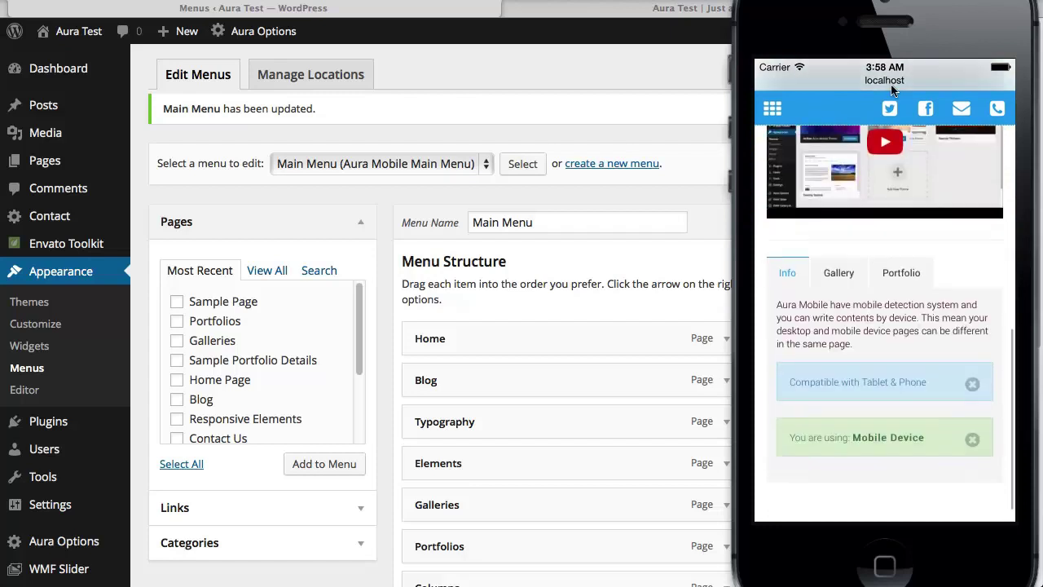
pyautogui.scroll(10, 870, 261)
pyautogui.click(773, 128)
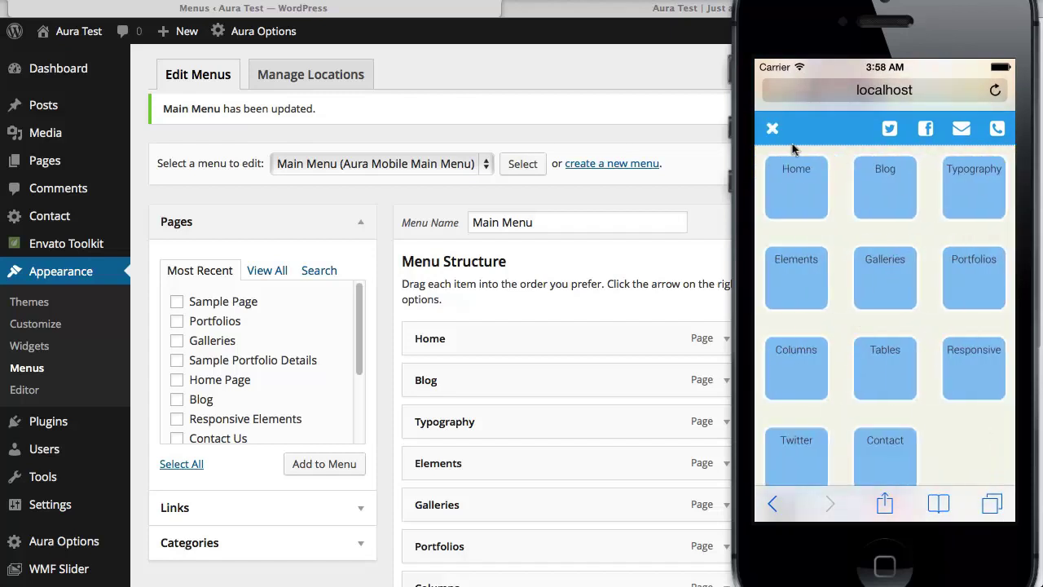
pyautogui.click(773, 129)
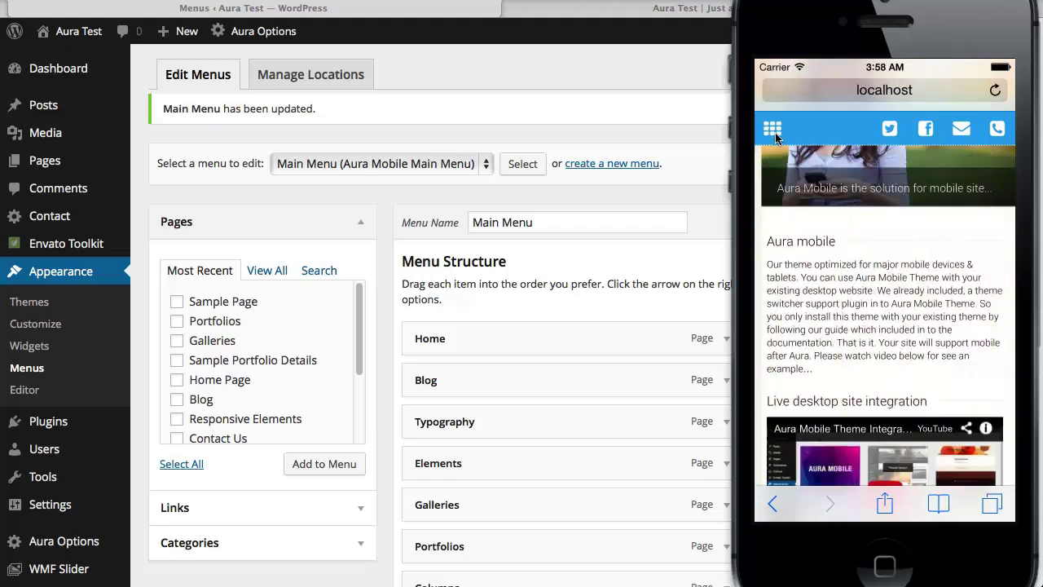
# - Switch back to the WordPress menu editor and set the Home menu item's icon to home
pyautogui.click(527, 303)
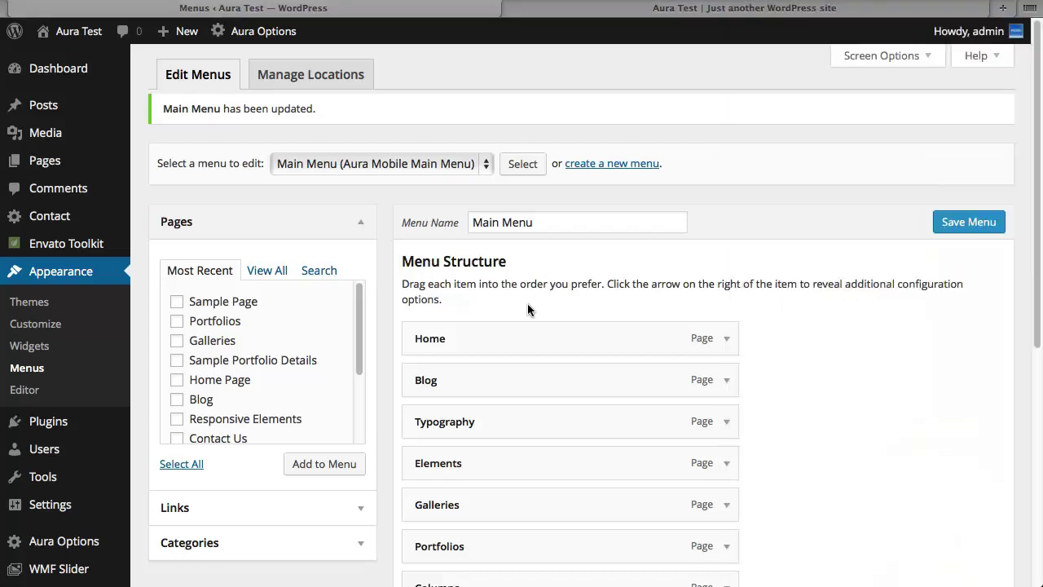
pyautogui.click(706, 337)
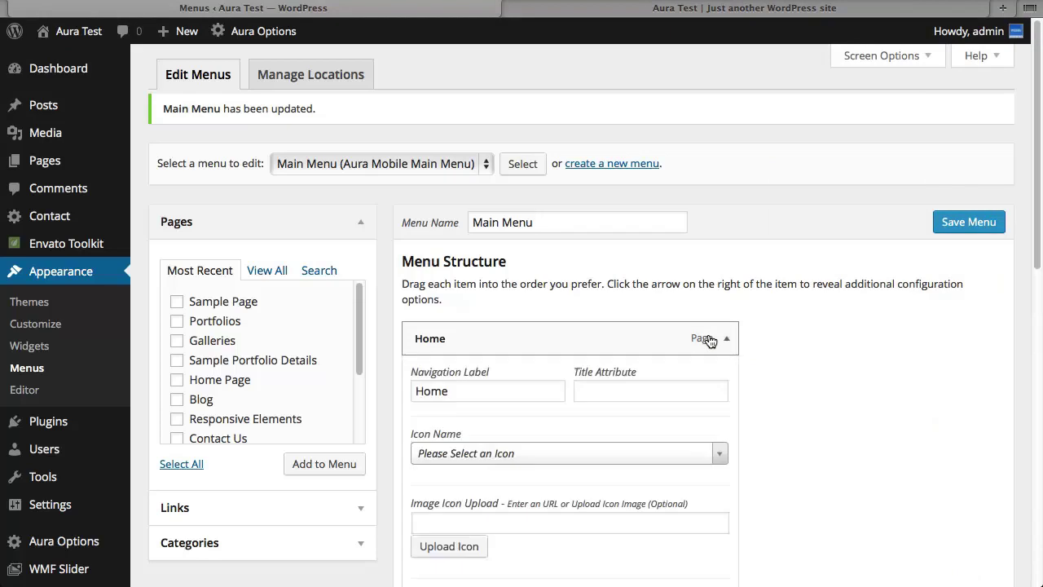
pyautogui.click(494, 454)
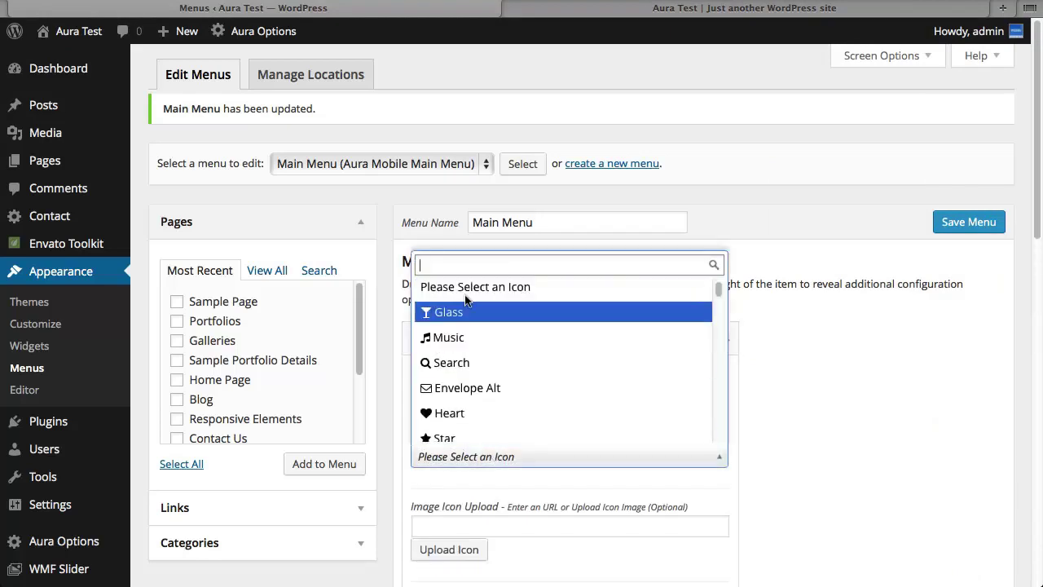
pyautogui.write('home')
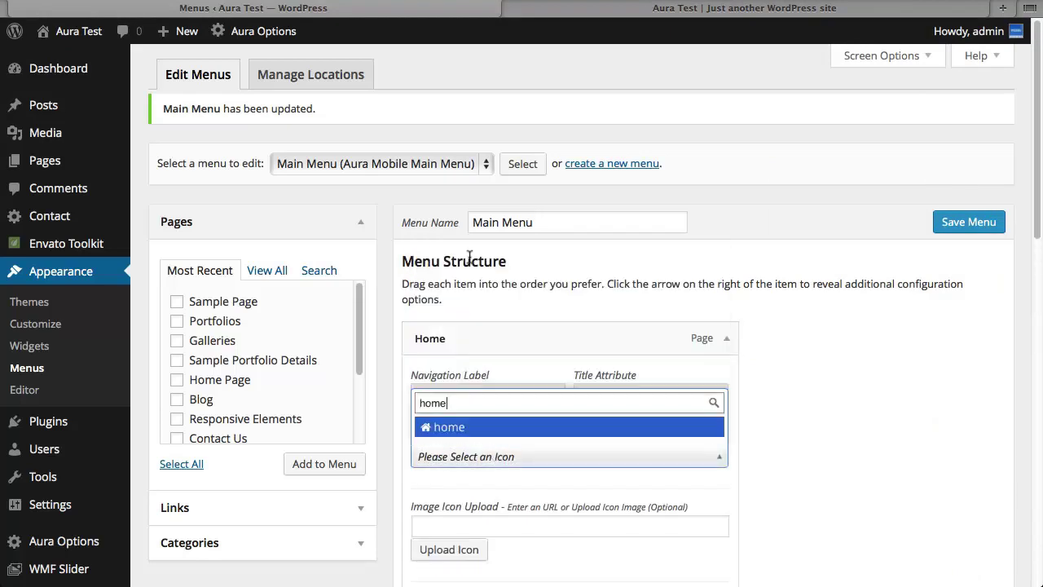
pyautogui.click(474, 429)
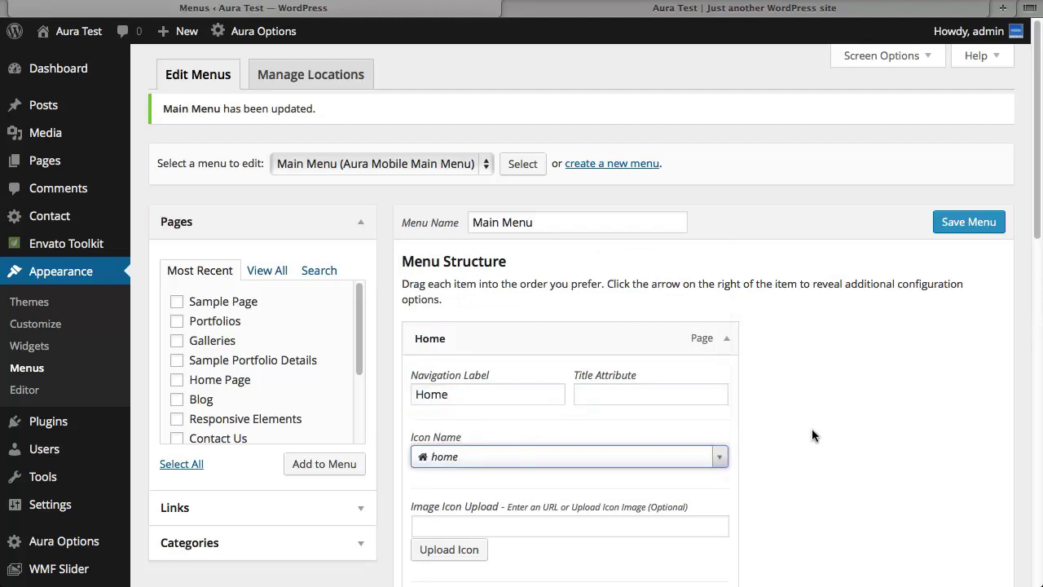
pyautogui.scroll(-3, 815, 433)
pyautogui.click(723, 198)
# - Set the Blog menu item's icon to comments
pyautogui.moveTo(713, 237); pyautogui.dragTo(623, 240)
pyautogui.click(723, 238)
pyautogui.click(511, 359)
pyautogui.write('comme')
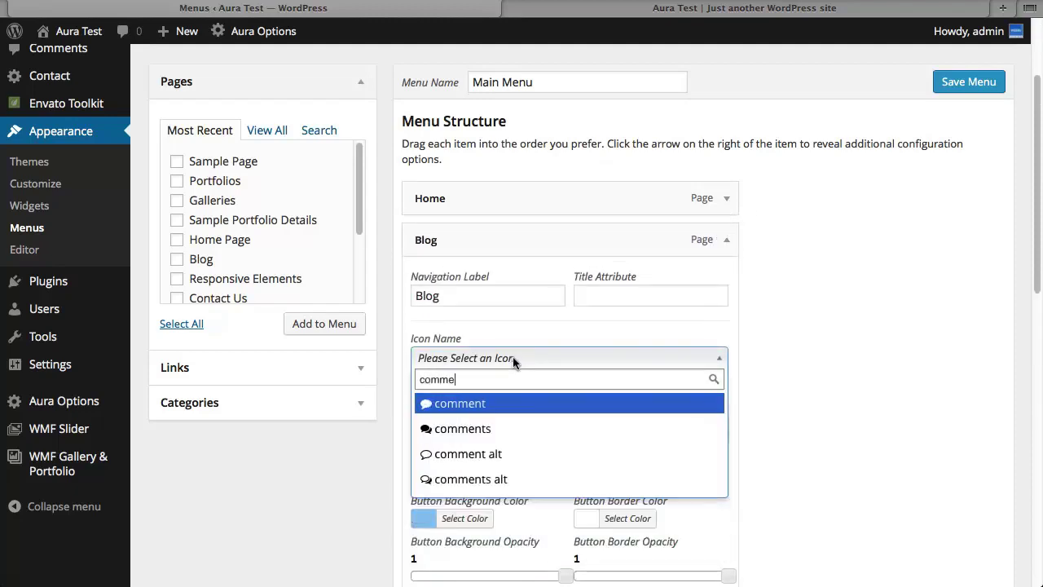
pyautogui.click(493, 427)
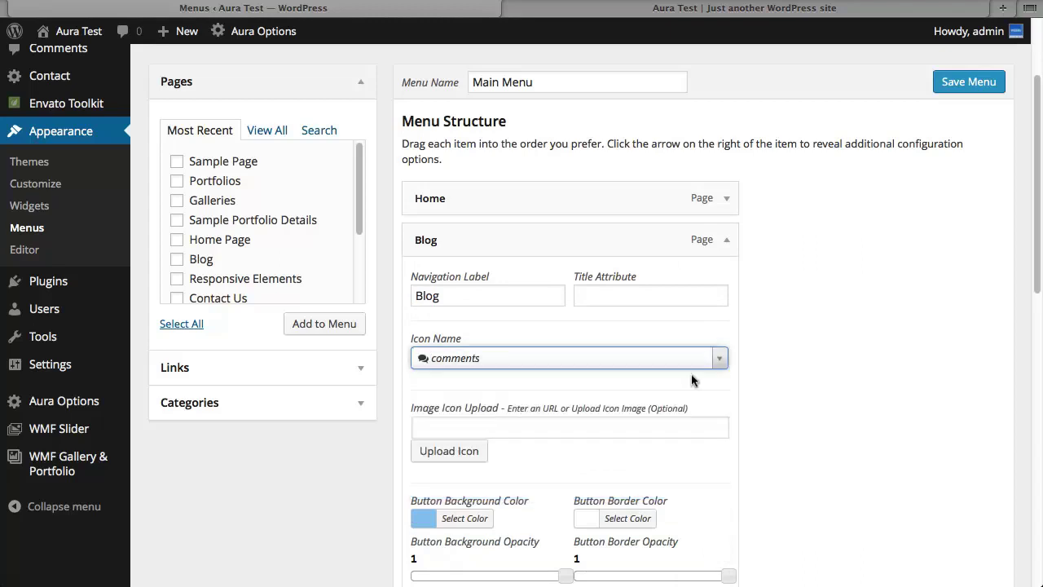
pyautogui.click(723, 239)
# - Choose an icon from the icon list for the Typography menu item
pyautogui.click(719, 279)
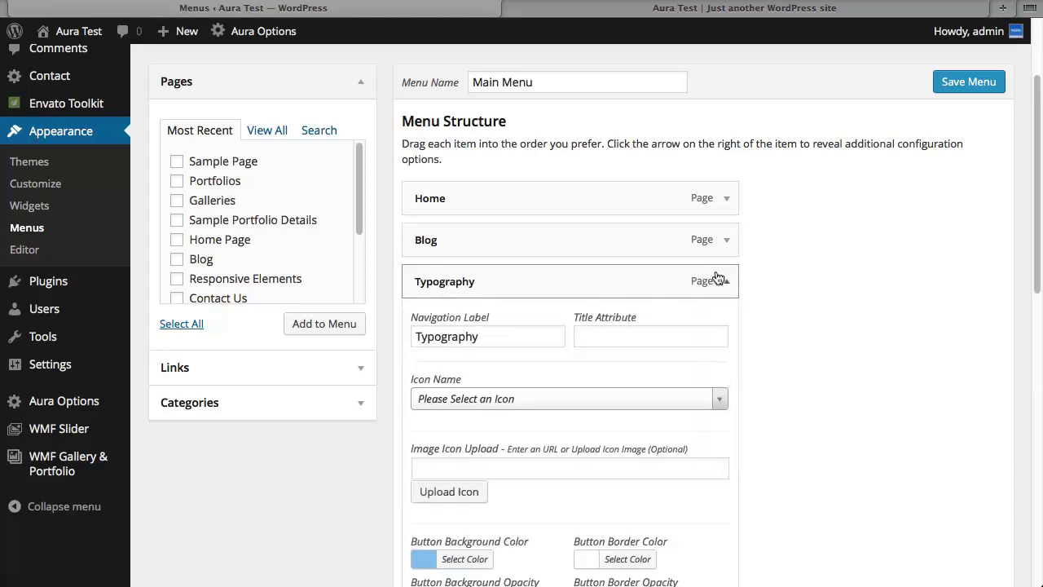
pyautogui.click(484, 401)
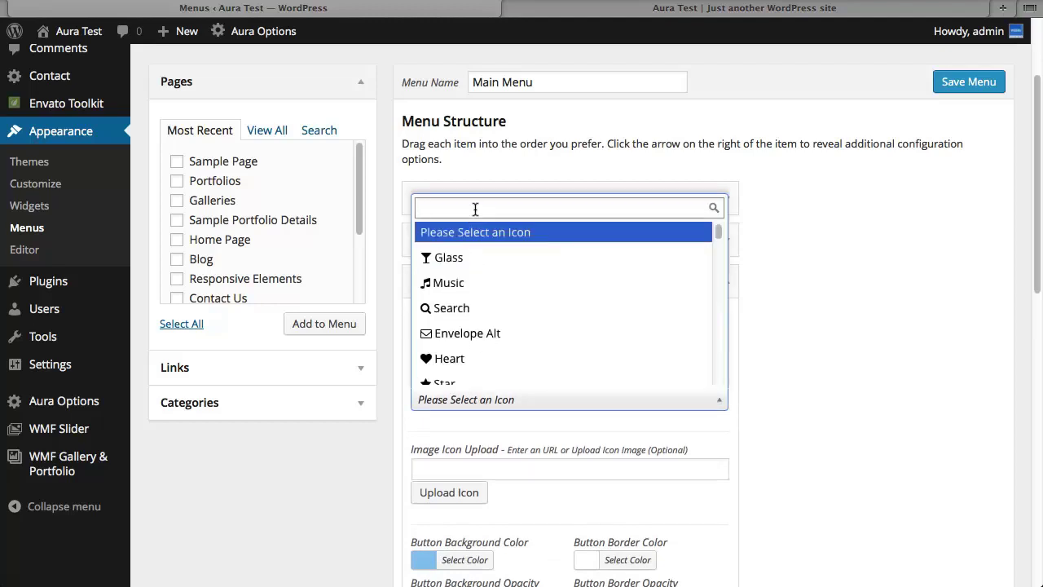
pyautogui.click(452, 359)
pyautogui.click(726, 282)
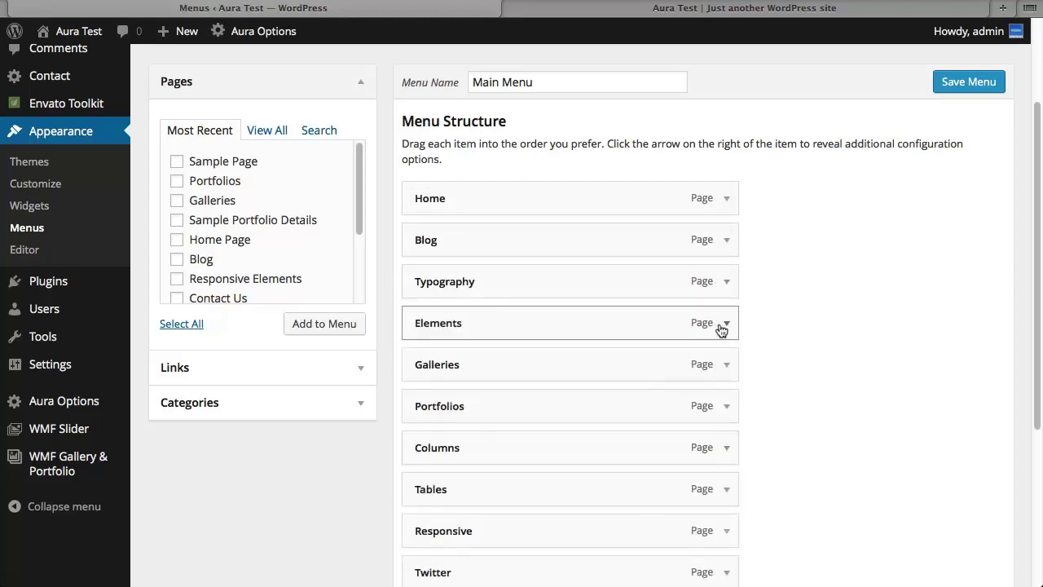
# - Start an image icon upload for the Elements menu item and bring up the file chooser
pyautogui.click(724, 323)
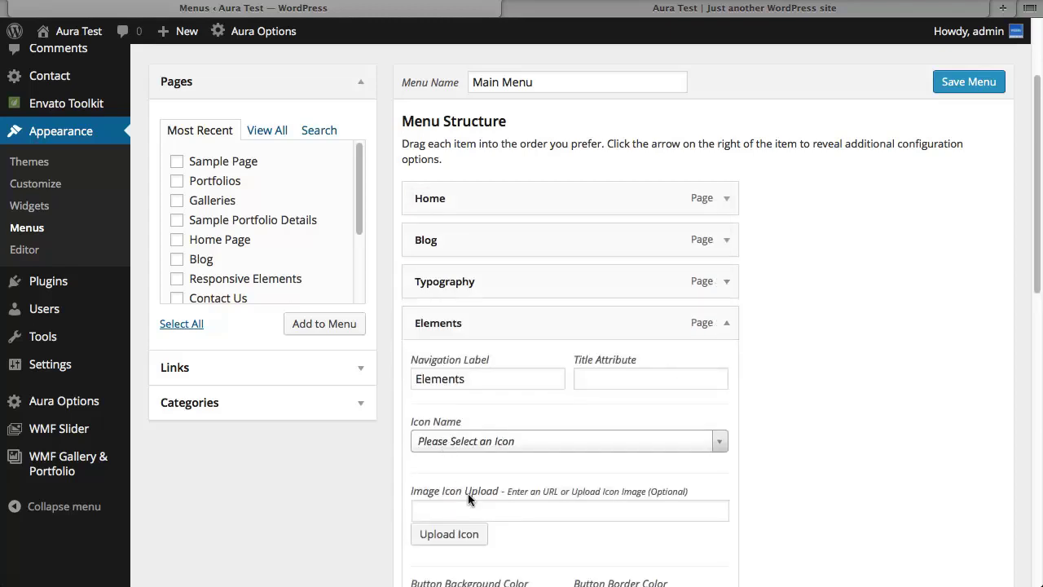
pyautogui.click(449, 533)
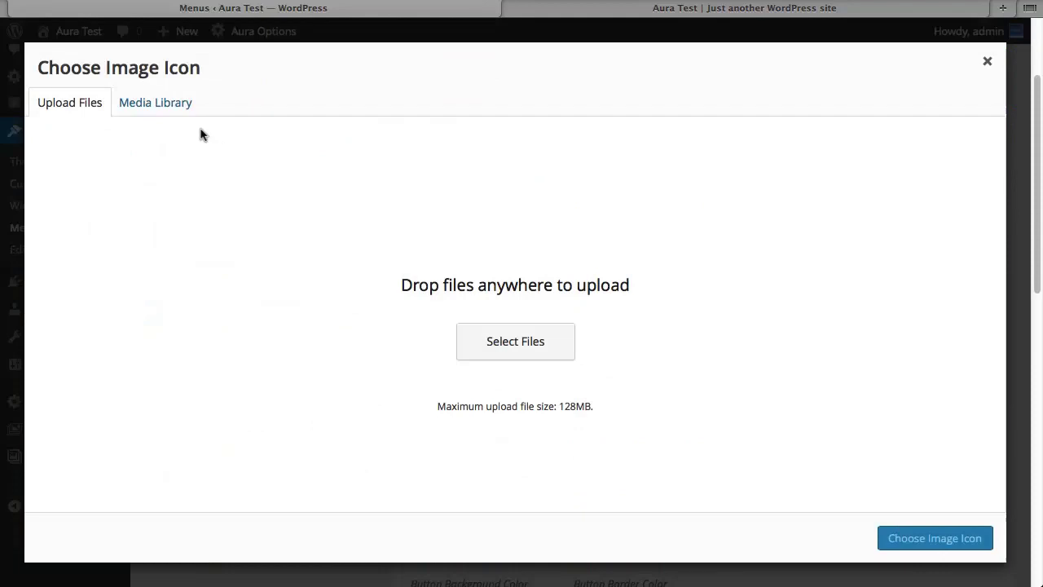
pyautogui.click(144, 100)
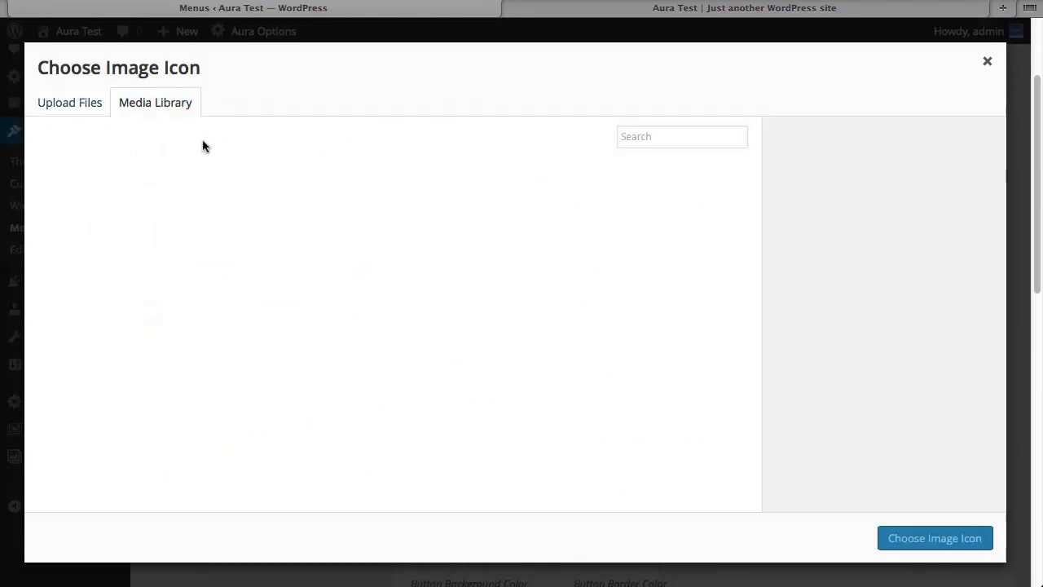
pyautogui.click(61, 96)
pyautogui.click(538, 337)
# - Browse from WebPackage to the sources folder and open its fontawesome-image-icons-white folder
pyautogui.click(64, 101)
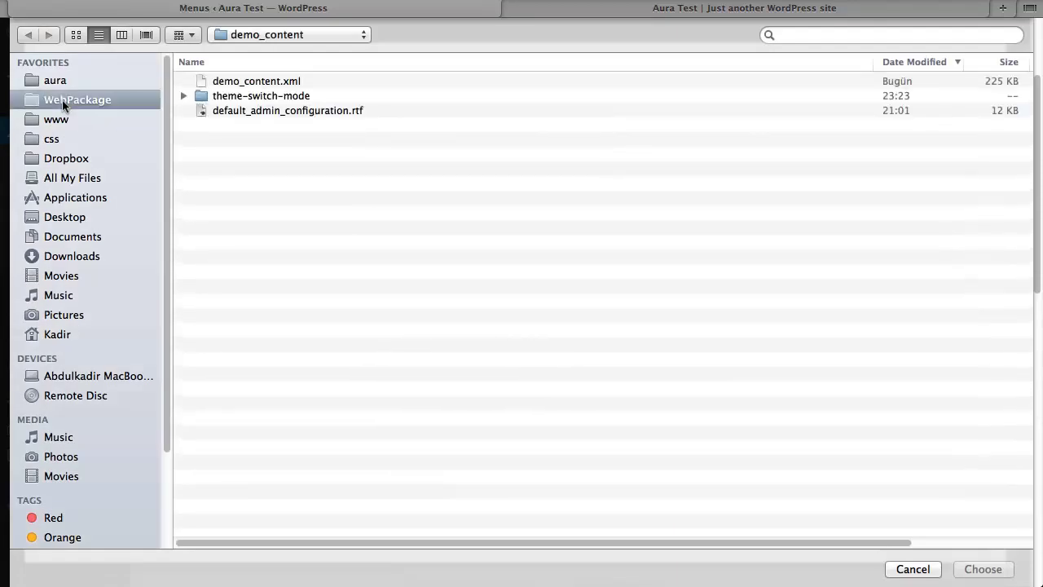
pyautogui.click(228, 140)
pyautogui.doubleClick(228, 141)
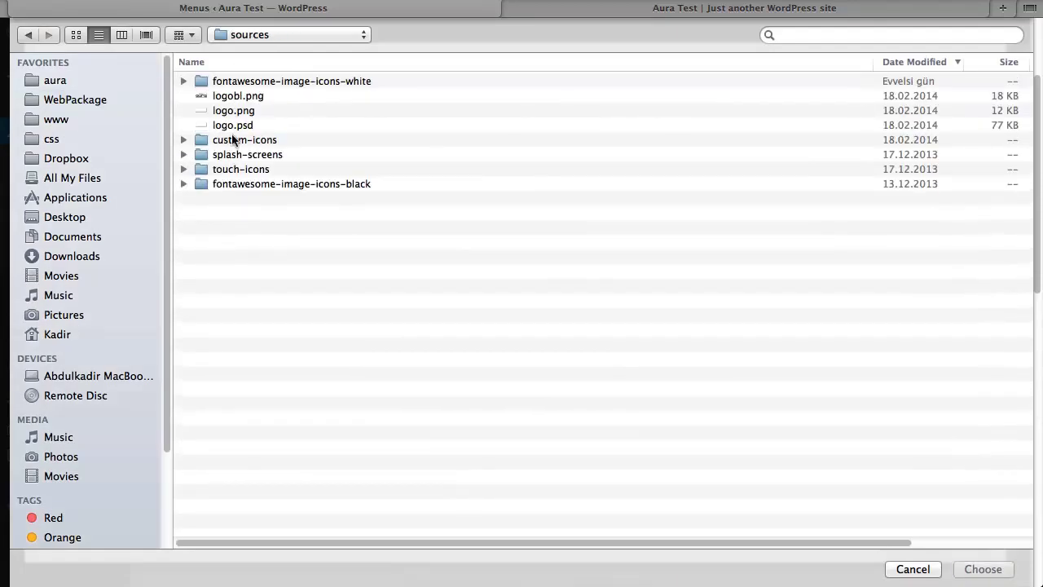
pyautogui.click(232, 140)
pyautogui.click(324, 183)
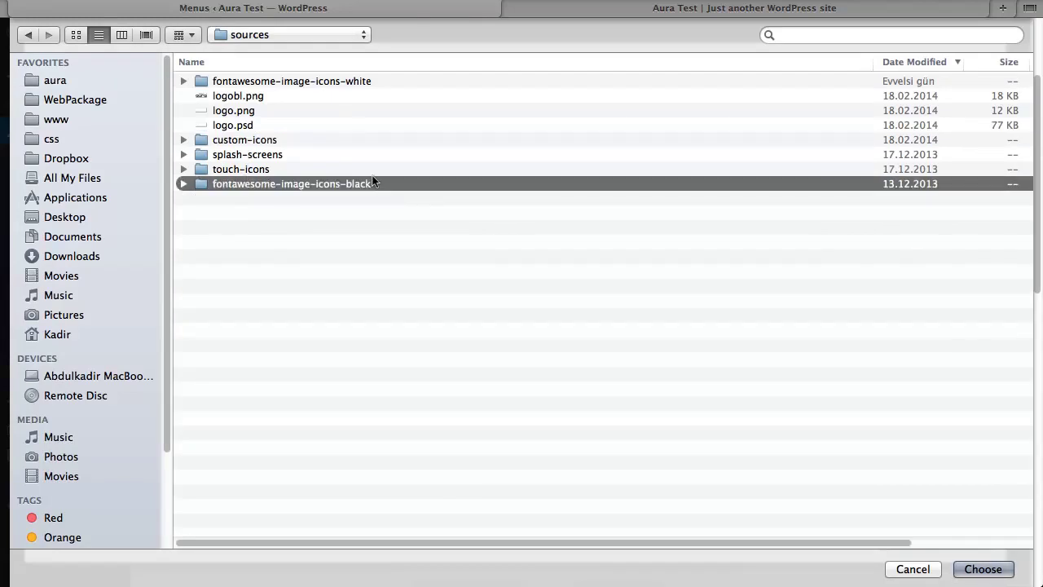
pyautogui.click(303, 82)
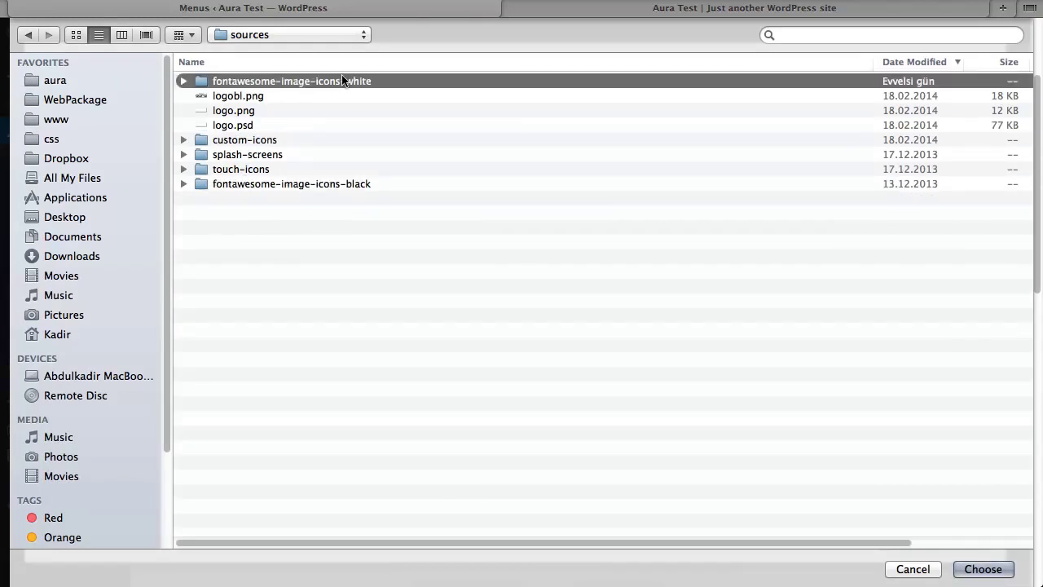
pyautogui.doubleClick(342, 81)
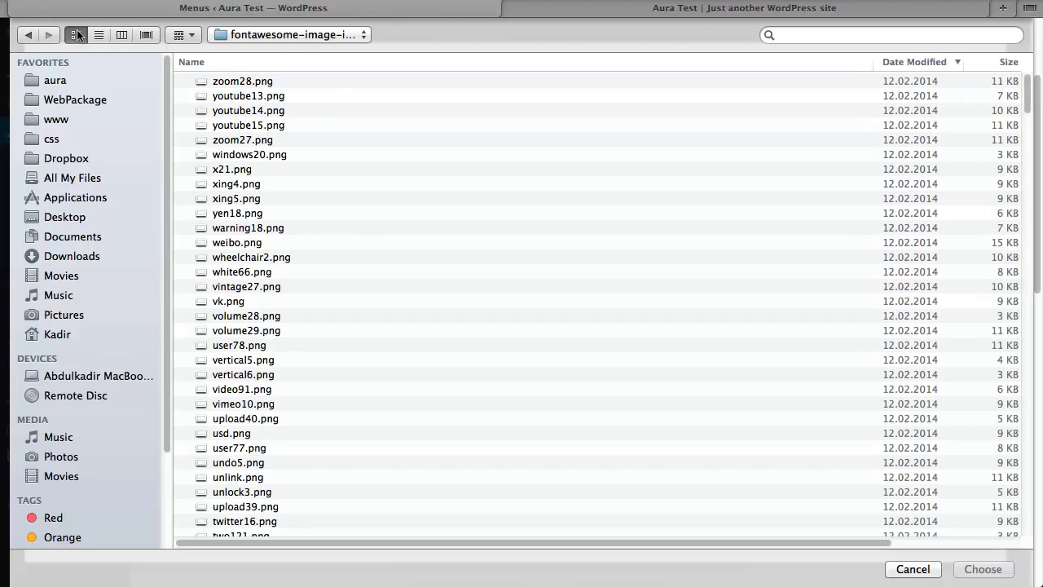
# - Upload apple22.png and use it as the Elements menu item's image icon
pyautogui.click(77, 35)
pyautogui.click(596, 187)
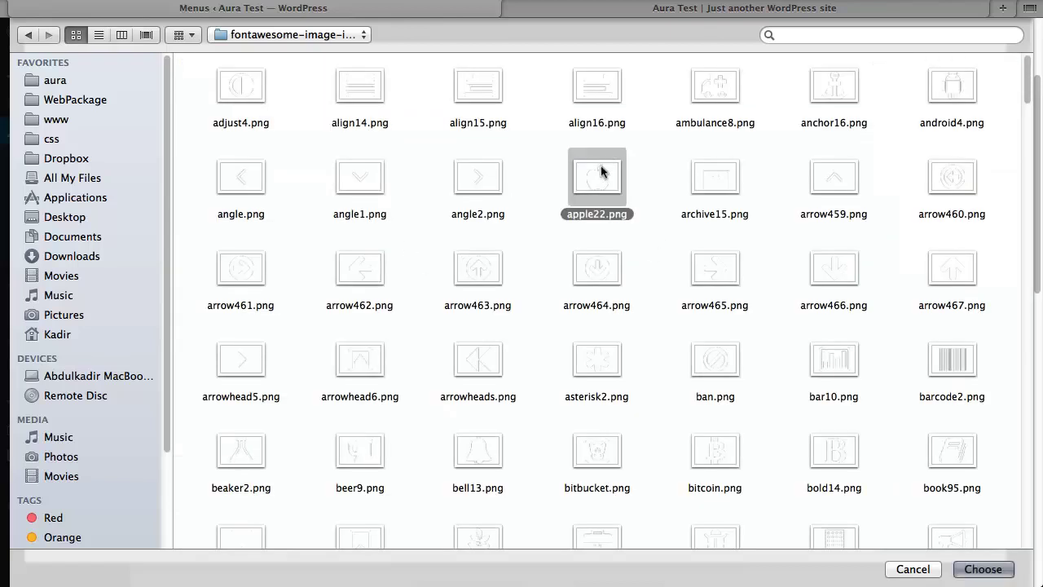
pyautogui.doubleClick(596, 188)
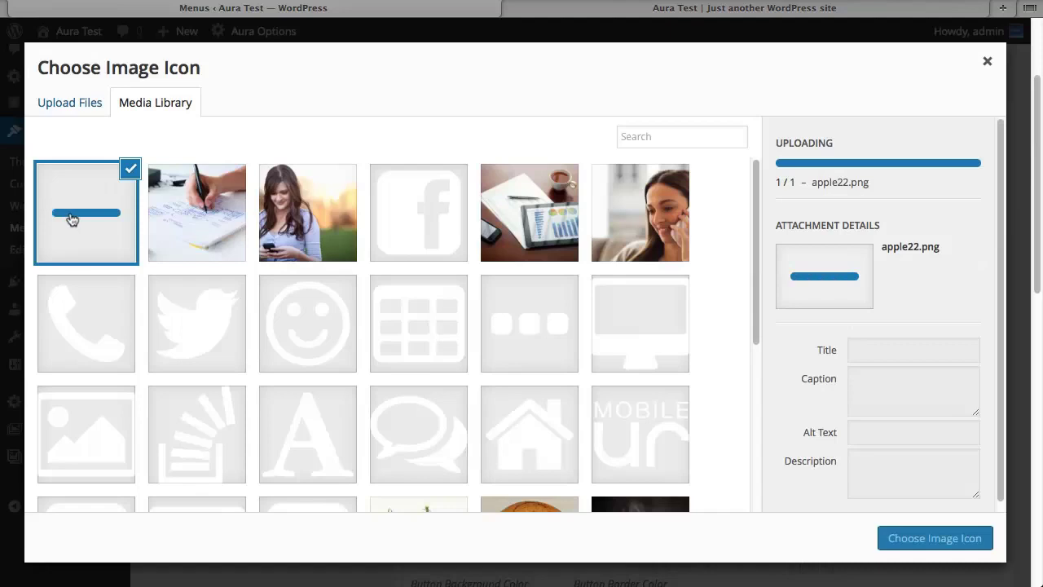
pyautogui.click(927, 541)
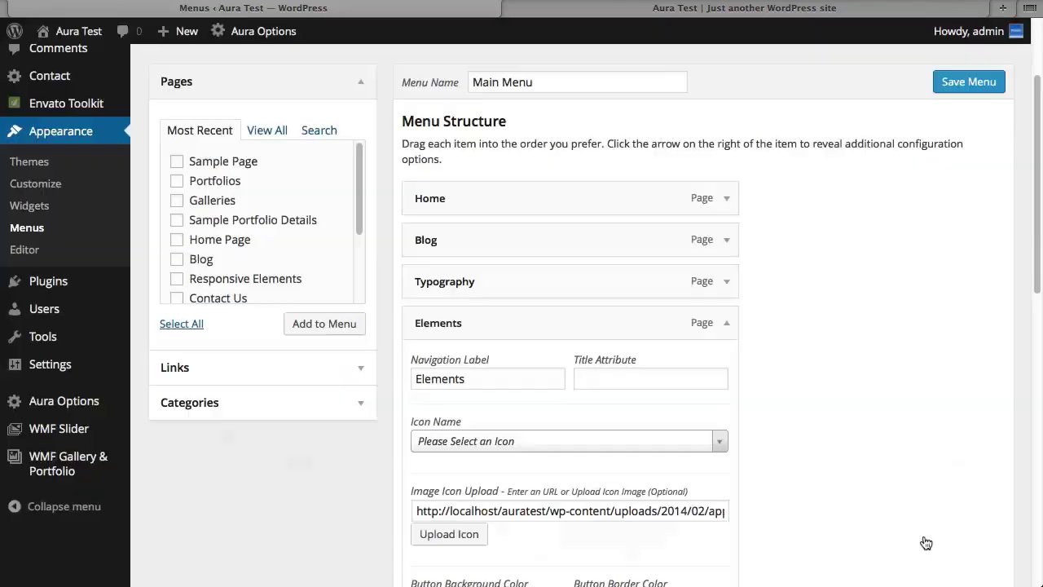
pyautogui.moveTo(475, 511); pyautogui.dragTo(743, 510)
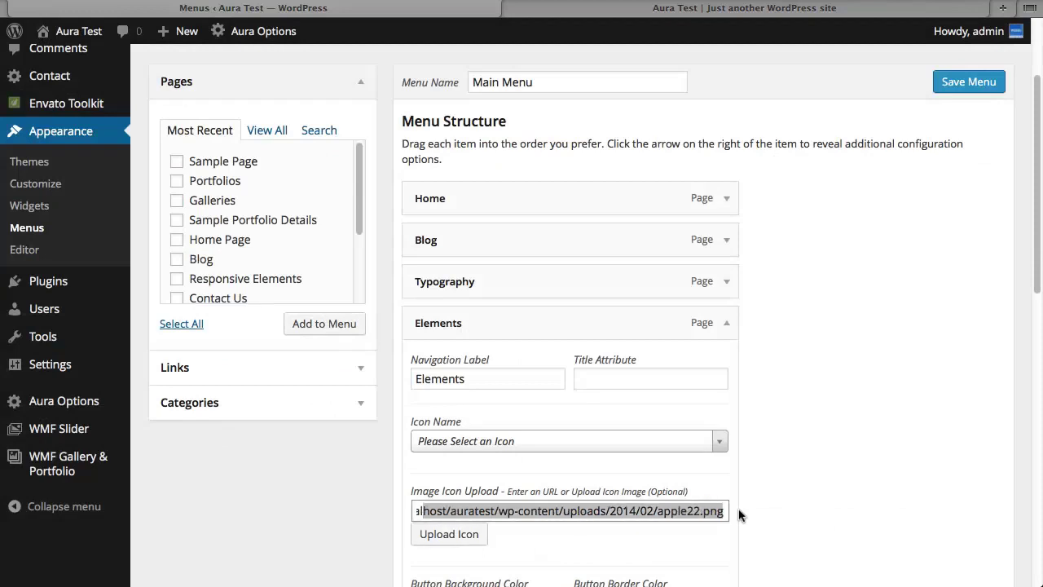
pyautogui.click(840, 480)
# - Set the Elements menu item's button background color to #c375c4 and collapse the item
pyautogui.scroll(-3, 719, 471)
pyautogui.click(477, 411)
pyautogui.moveTo(499, 467); pyautogui.dragTo(538, 470)
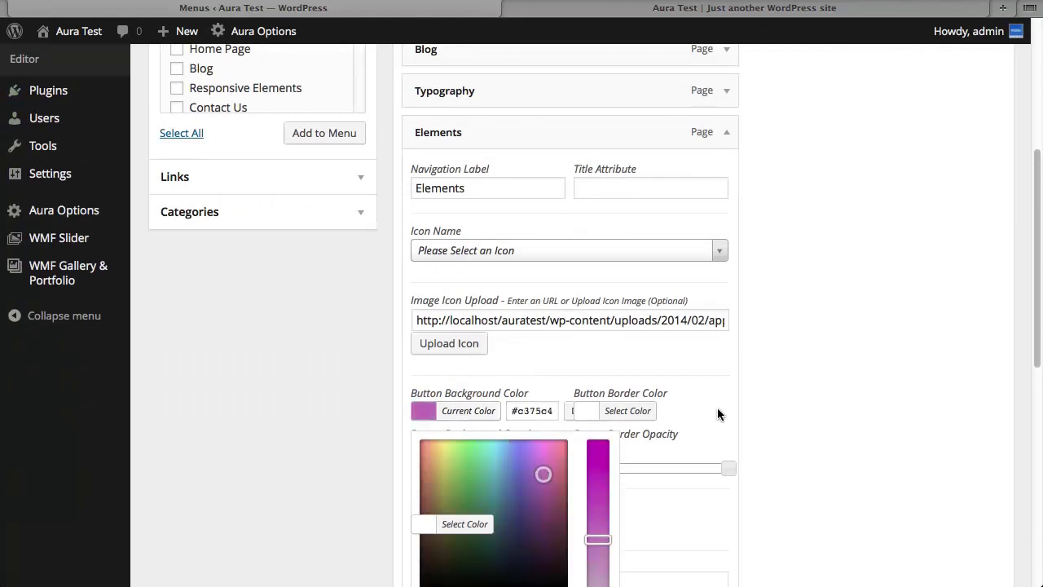
pyautogui.click(804, 443)
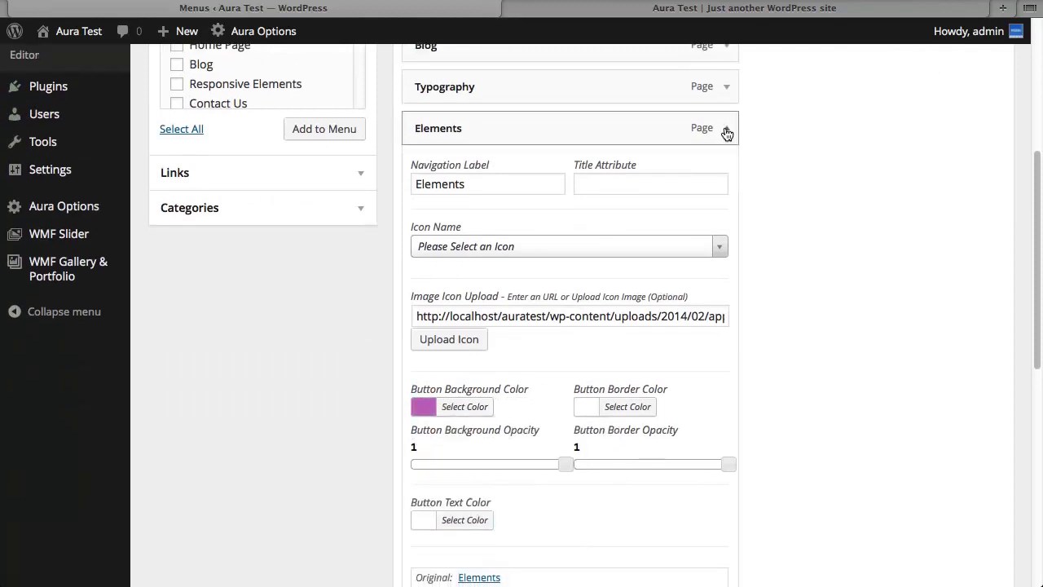
pyautogui.click(727, 132)
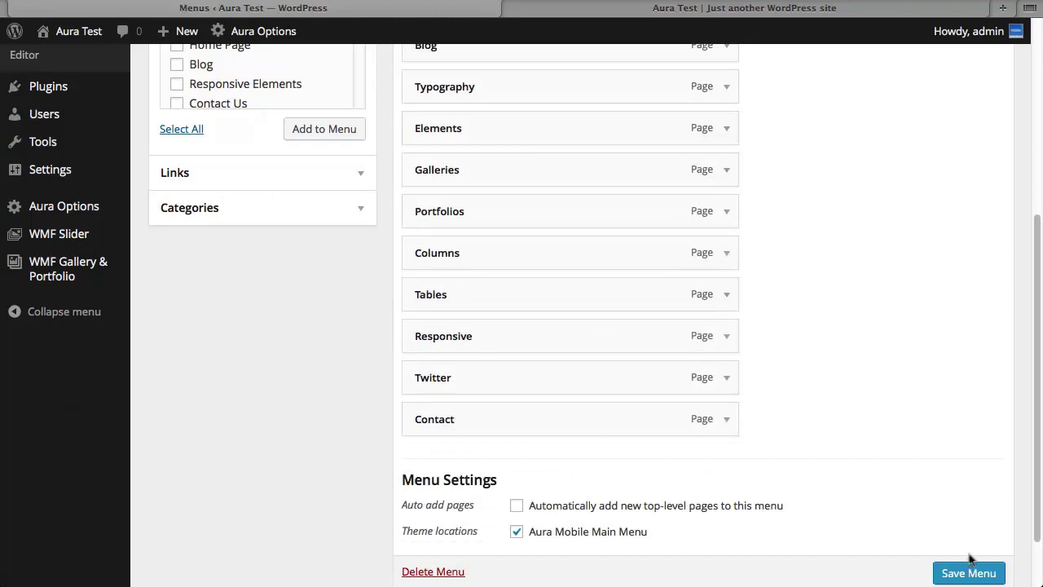
# - Save the menu, reload the mobile site in the iOS Simulator and open its navigation menu to check the icons
pyautogui.click(957, 570)
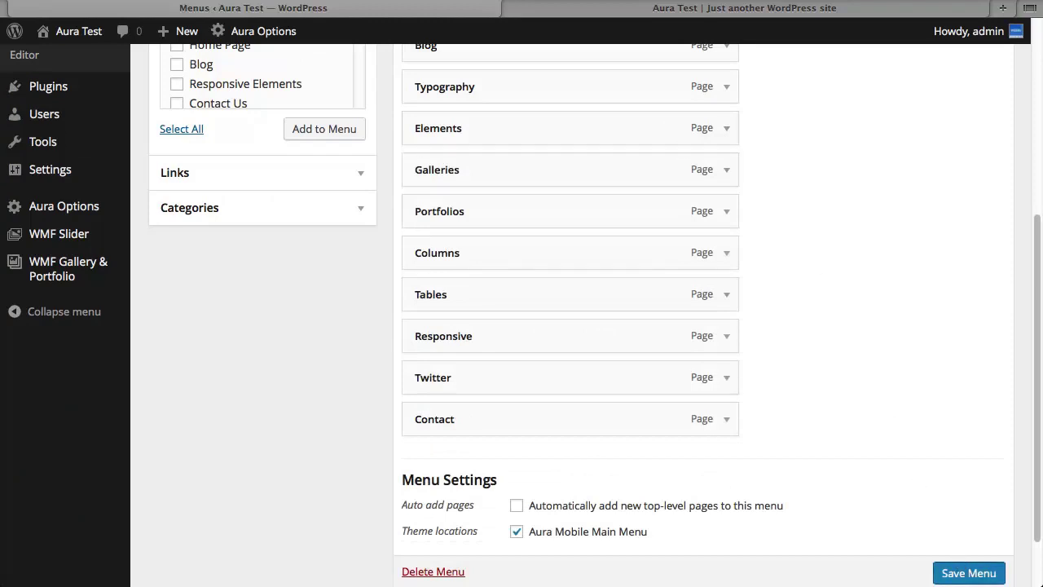
pyautogui.press('super+Tab')
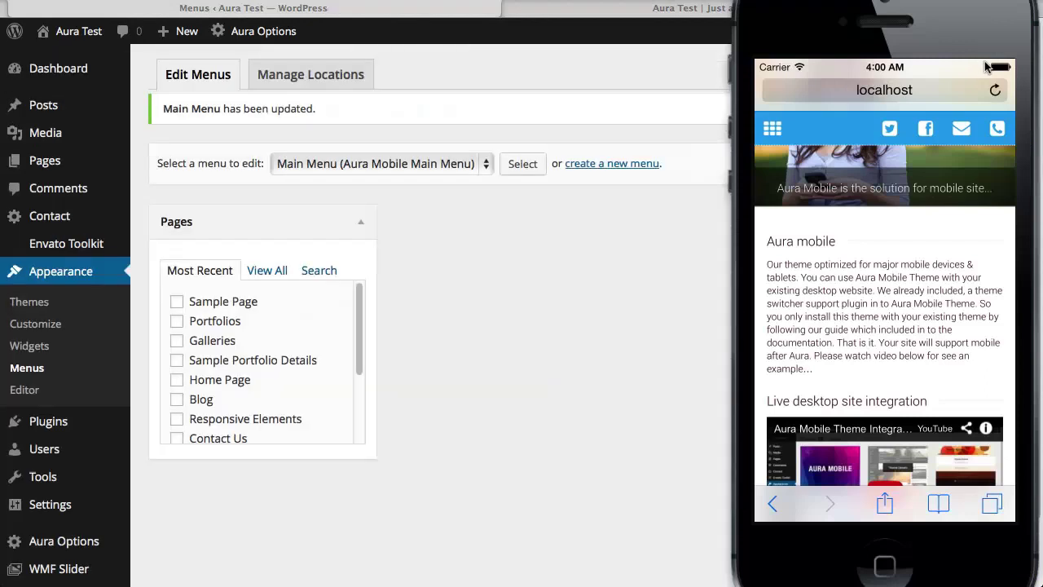
pyautogui.click(995, 90)
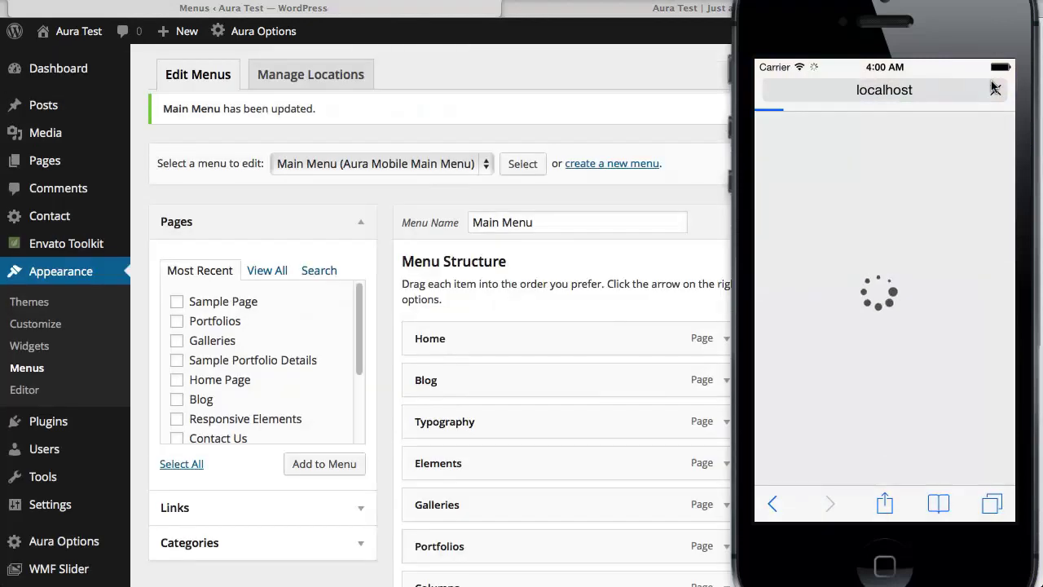
pyautogui.click(771, 125)
pyautogui.click(770, 126)
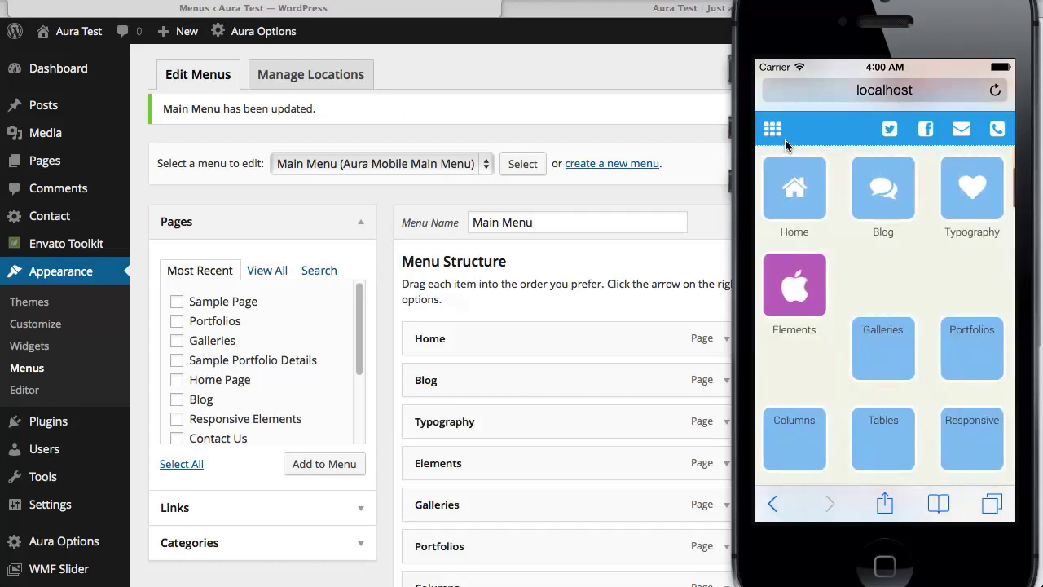
# - Return to the WordPress menu editor, assign the Glass icon to the Galleries menu item and collapse the item
pyautogui.click(624, 356)
pyautogui.scroll(-3, 652, 367)
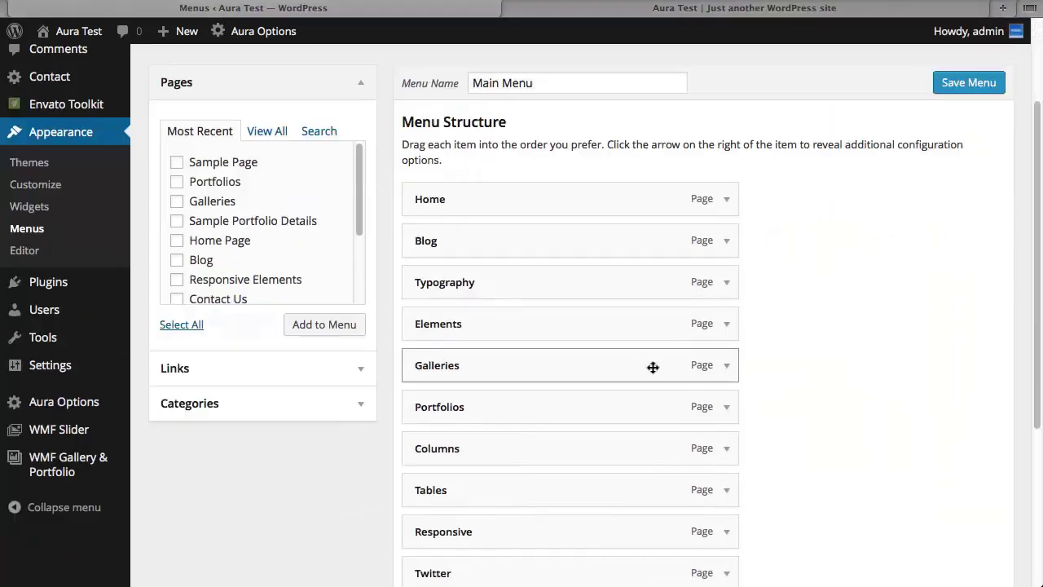
pyautogui.click(713, 365)
pyautogui.click(544, 488)
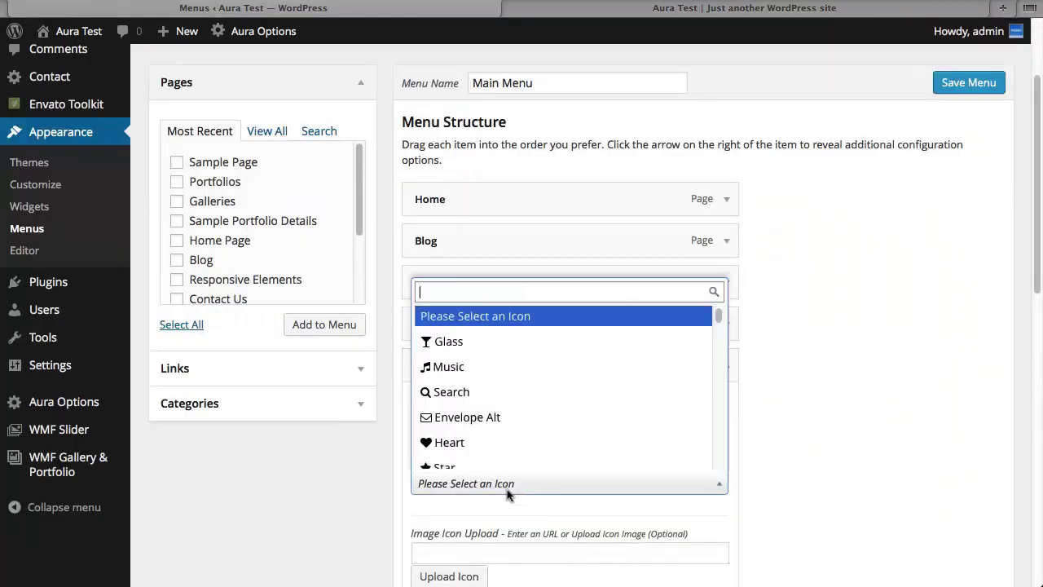
pyautogui.click(458, 340)
pyautogui.click(726, 365)
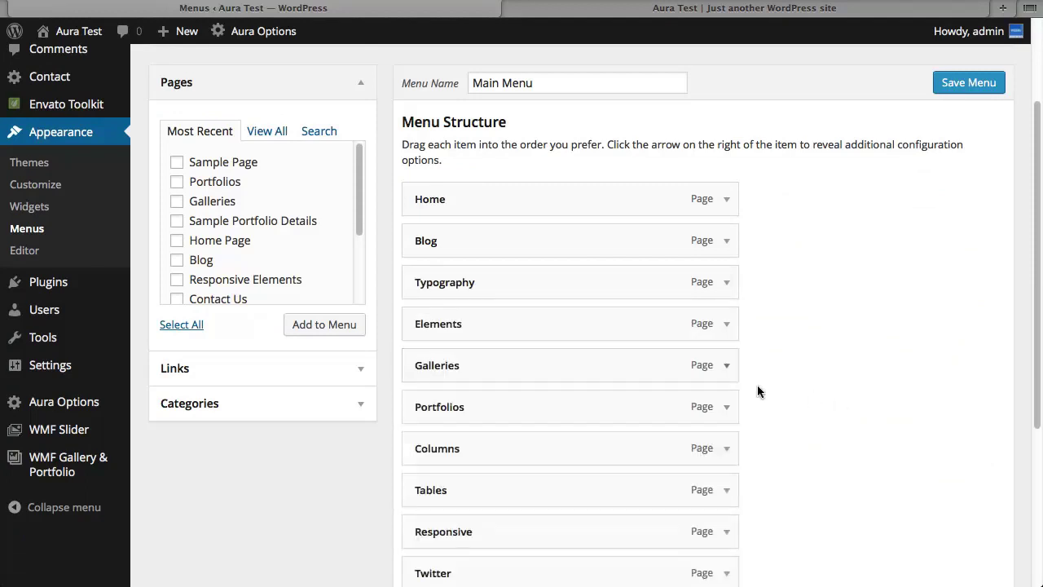
# - Assign the Music icon to the Portfolios menu item and collapse the item
pyautogui.scroll(-3, 759, 386)
pyautogui.click(712, 259)
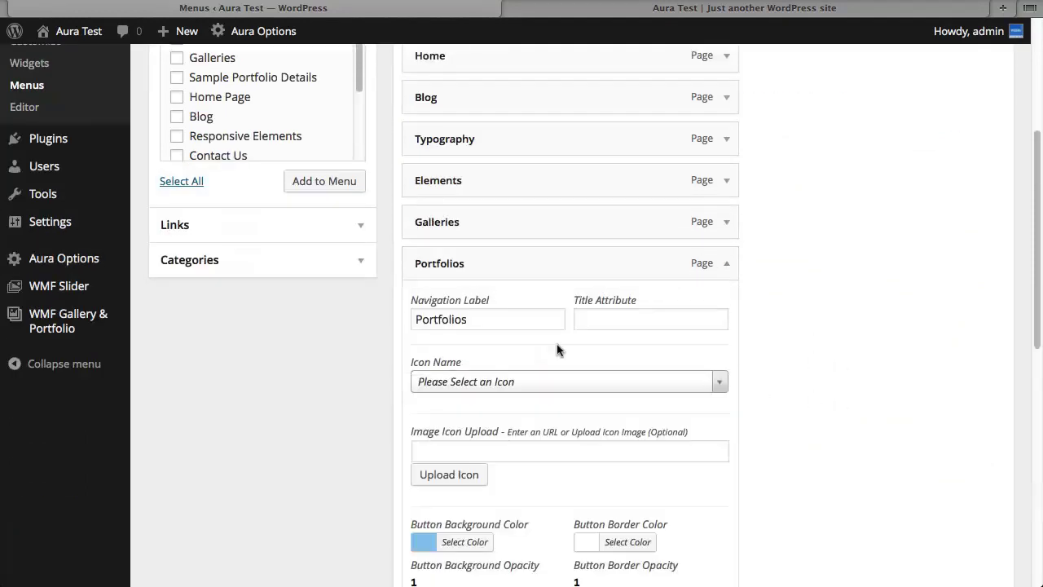
pyautogui.click(538, 379)
pyautogui.click(459, 477)
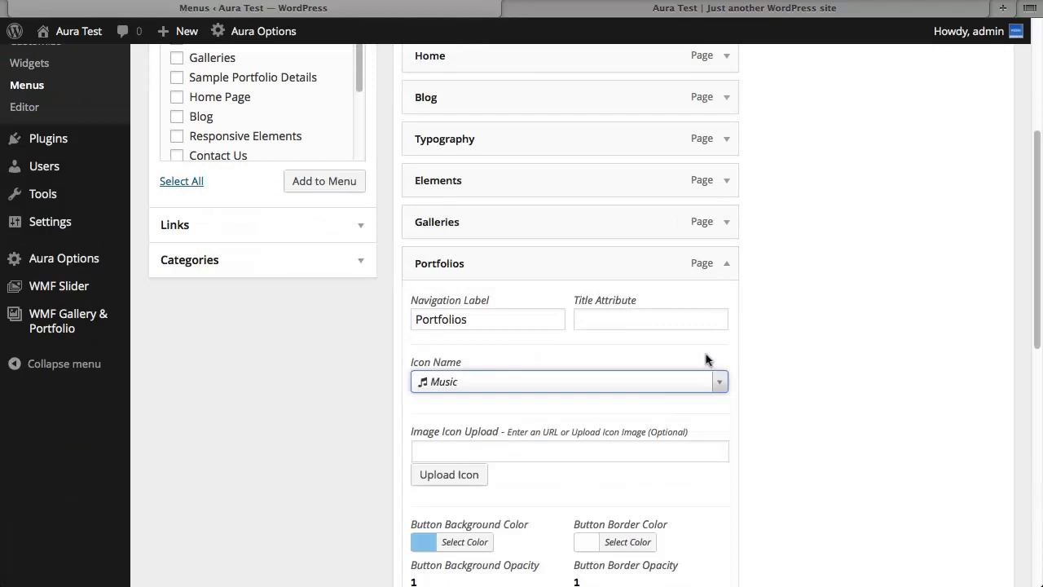
pyautogui.click(723, 262)
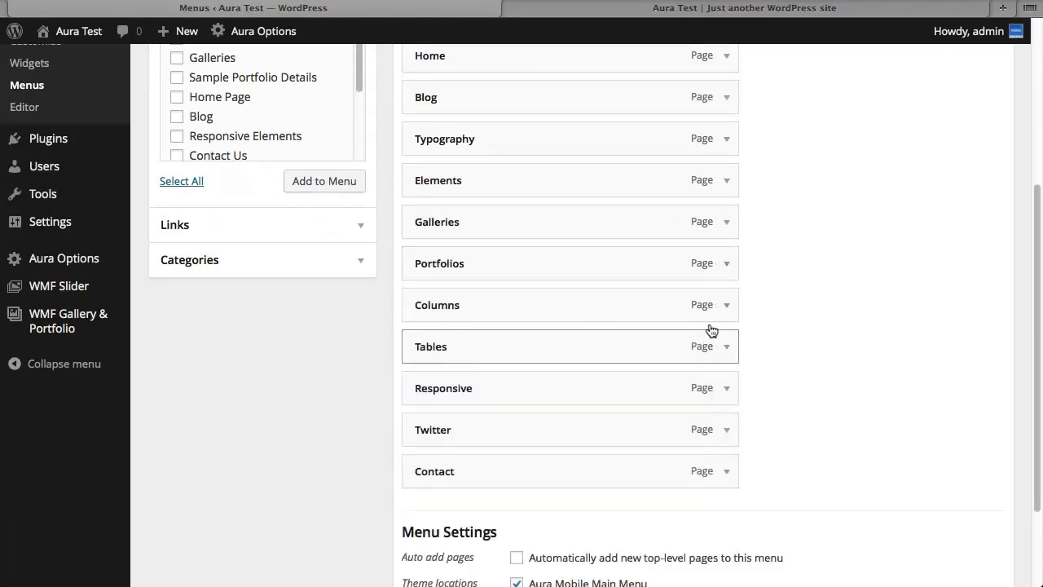
# - Assign the Search icon to the Columns menu item and leave both the Columns and Portfolios items collapsed
pyautogui.click(715, 302)
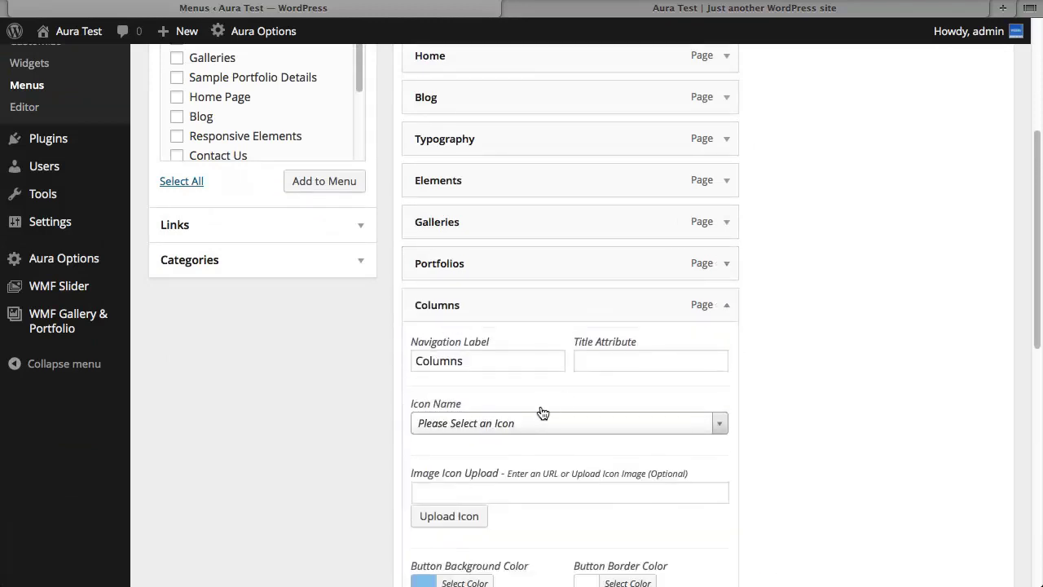
pyautogui.click(542, 412)
pyautogui.click(525, 330)
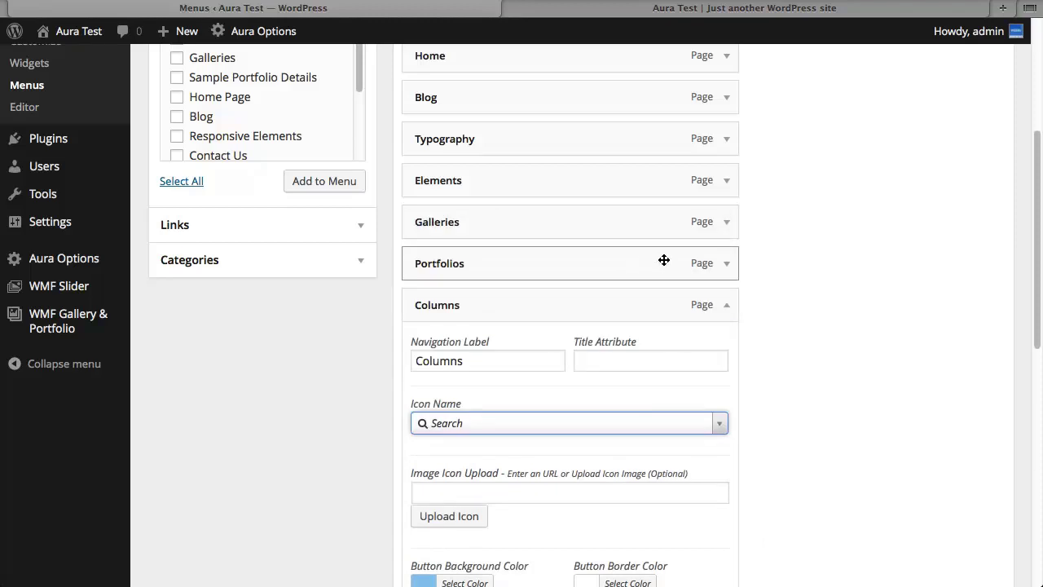
pyautogui.moveTo(714, 298); pyautogui.dragTo(647, 305)
pyautogui.click(723, 295)
pyautogui.click(718, 267)
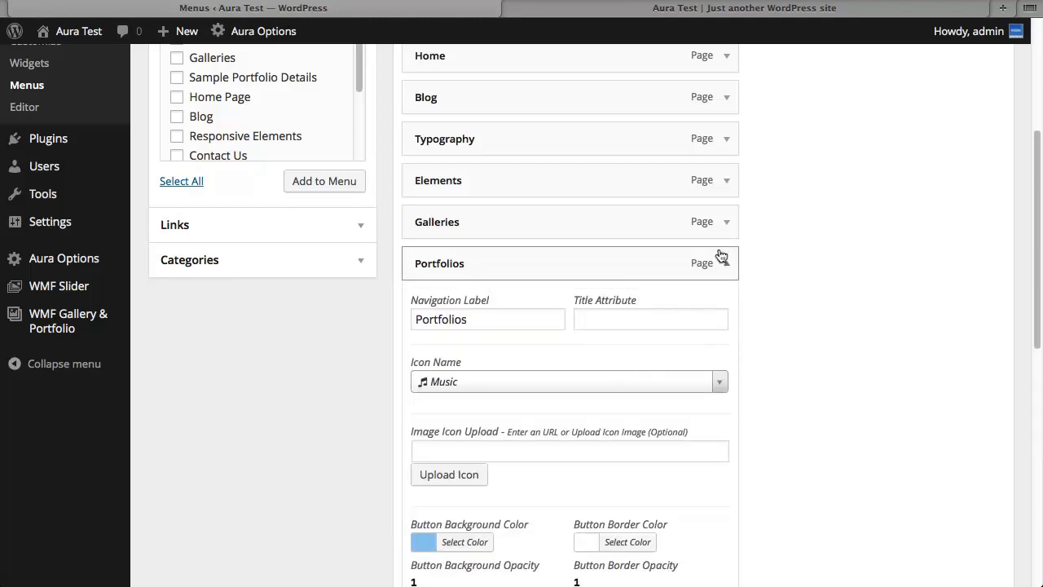
pyautogui.click(722, 254)
# - Assign the Heart icon to the Tables menu item and collapse the item
pyautogui.click(716, 348)
pyautogui.click(610, 460)
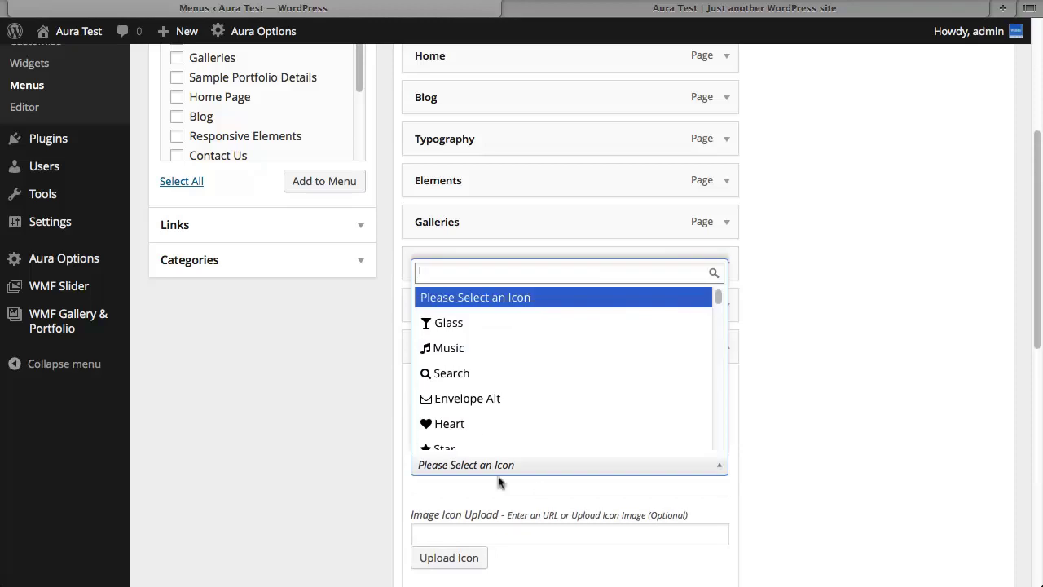
pyautogui.click(464, 423)
pyautogui.click(724, 348)
# - Assign the play-circle icon to the Responsive menu item and collapse the item
pyautogui.scroll(-3, 768, 363)
pyautogui.click(722, 261)
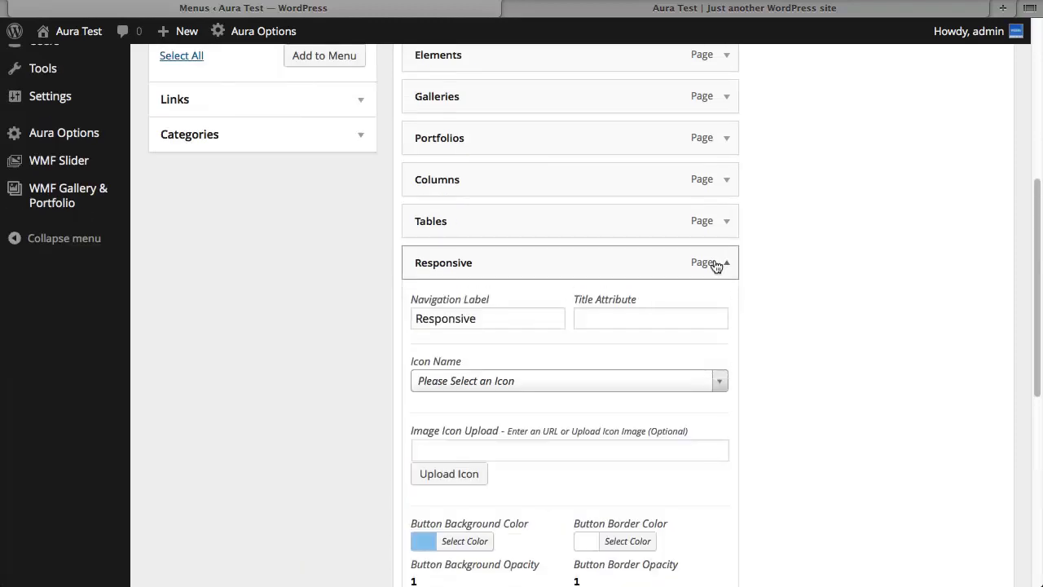
pyautogui.click(563, 381)
pyautogui.scroll(-10, 478, 426)
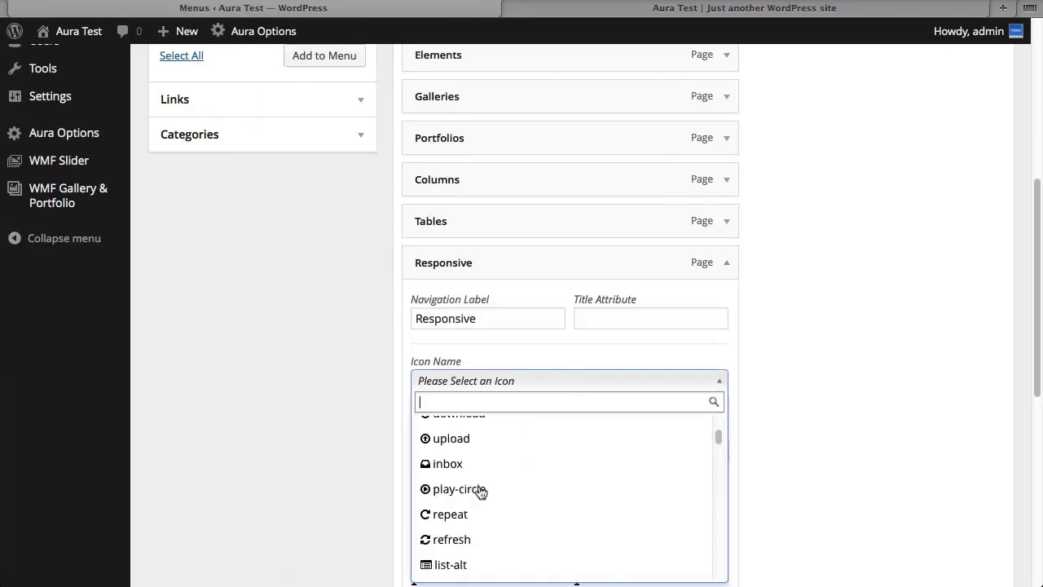
pyautogui.click(482, 423)
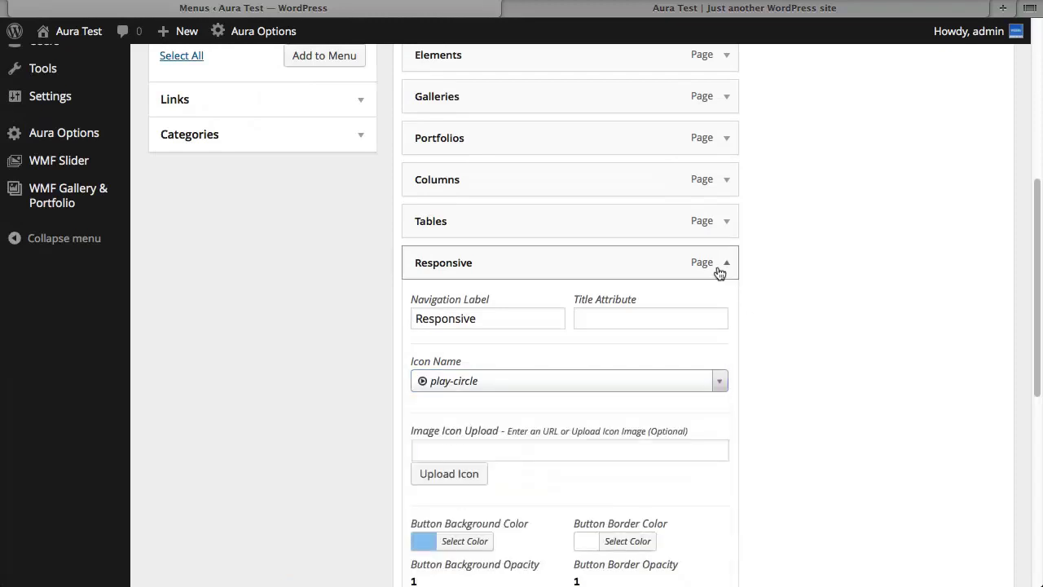
pyautogui.click(725, 264)
# - Assign the flag icon to the Twitter menu item and collapse the item
pyautogui.click(716, 303)
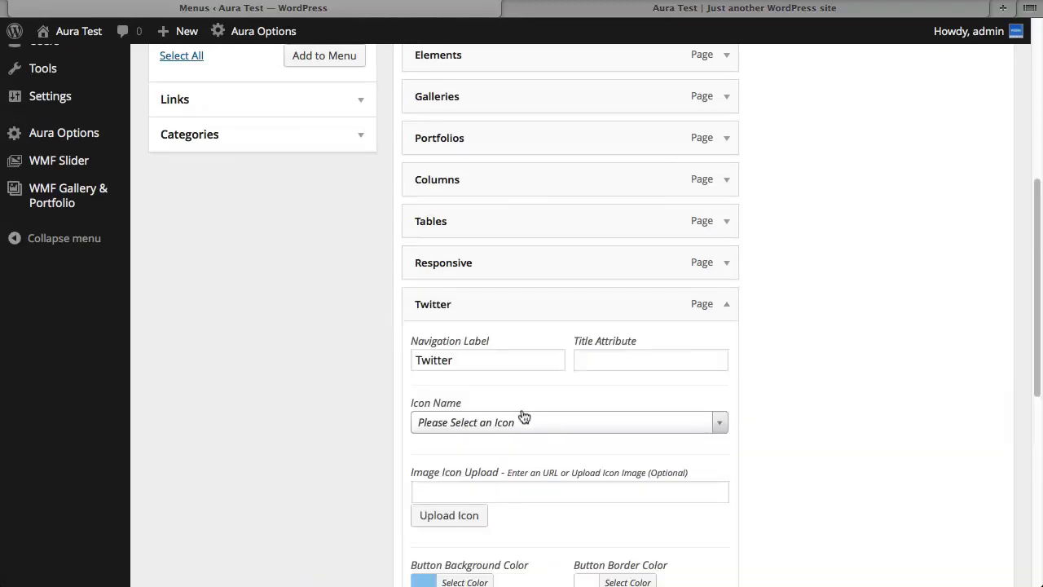
pyautogui.click(524, 419)
pyautogui.scroll(-10, 479, 391)
pyautogui.click(478, 380)
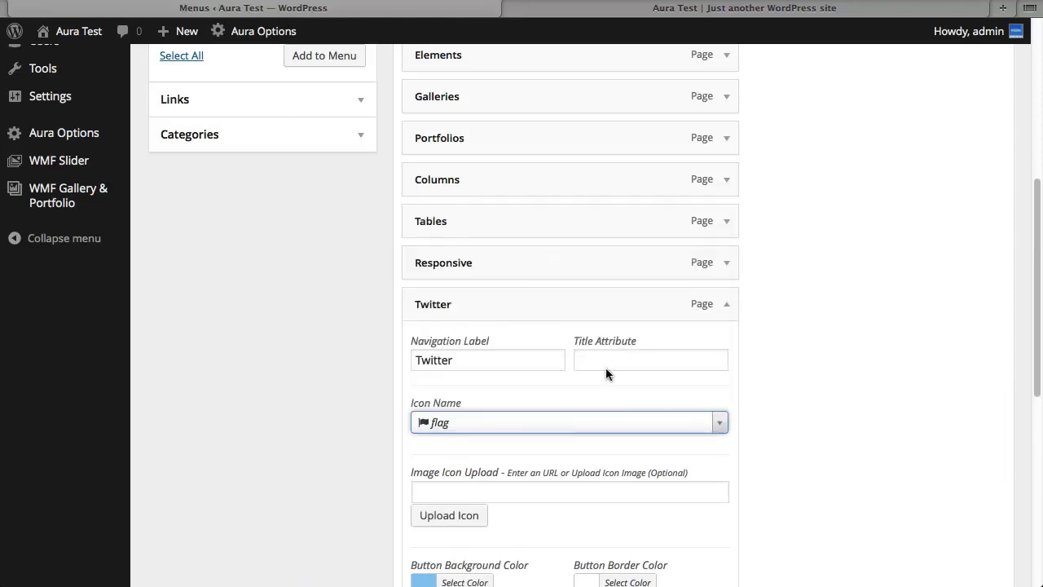
pyautogui.click(721, 303)
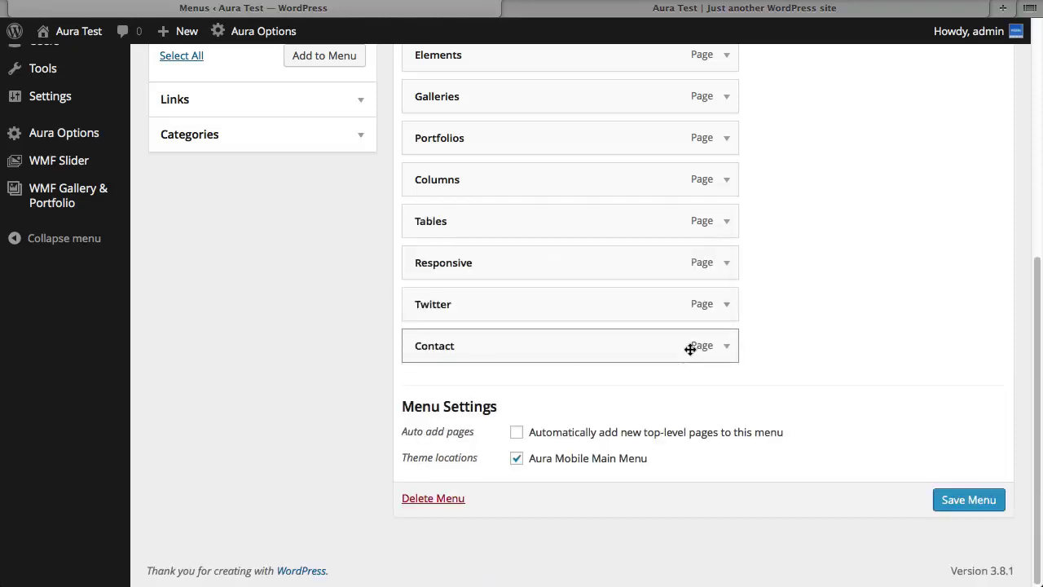
# - Assign the align-left icon to the Contact menu item and collapse the item
pyautogui.click(723, 348)
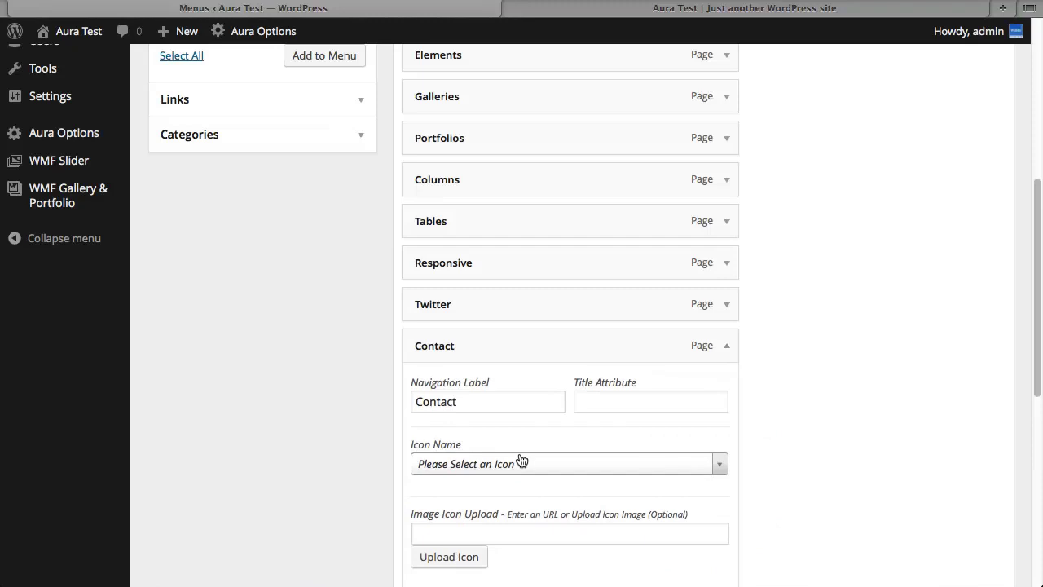
pyautogui.click(522, 396)
pyautogui.scroll(-3, 519, 428)
pyautogui.scroll(-3, 518, 428)
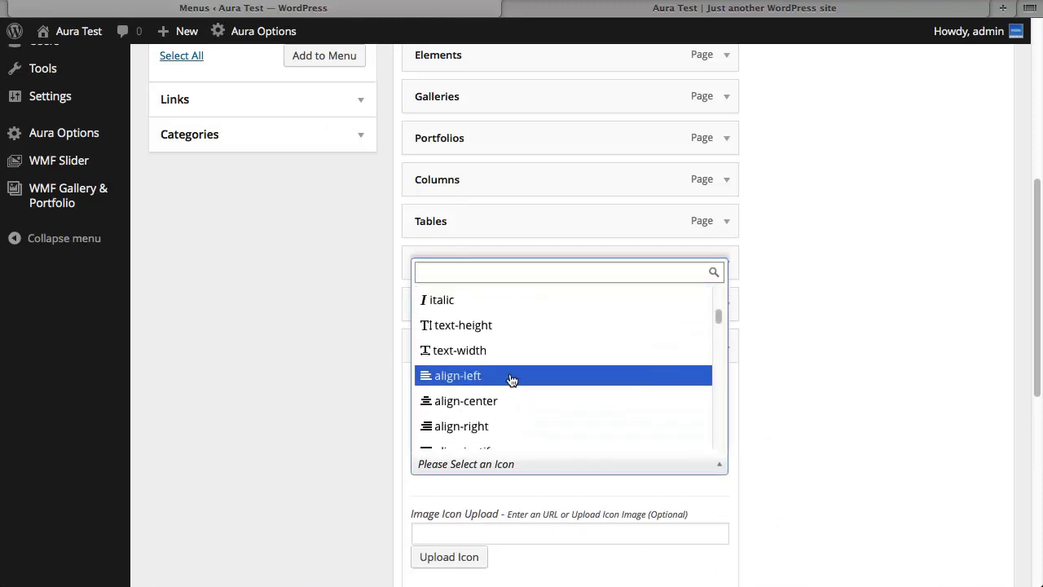
pyautogui.click(511, 375)
pyautogui.click(723, 345)
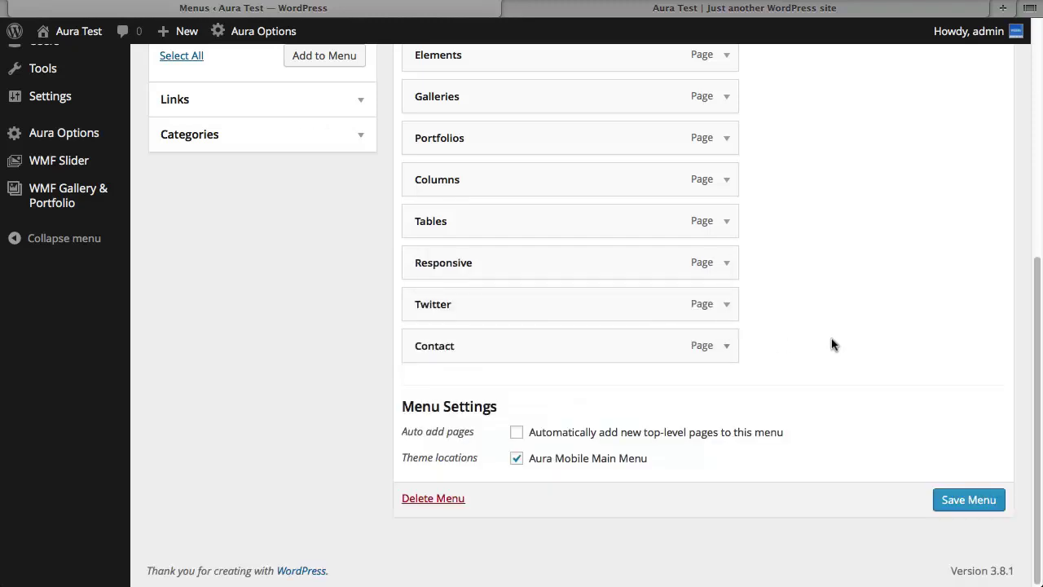
# - Set the Contact menu item's button background color to black and save the menu
pyautogui.click(723, 346)
pyautogui.scroll(-5, 489, 276)
pyautogui.click(480, 139)
pyautogui.moveTo(470, 289); pyautogui.dragTo(421, 312)
pyautogui.click(873, 232)
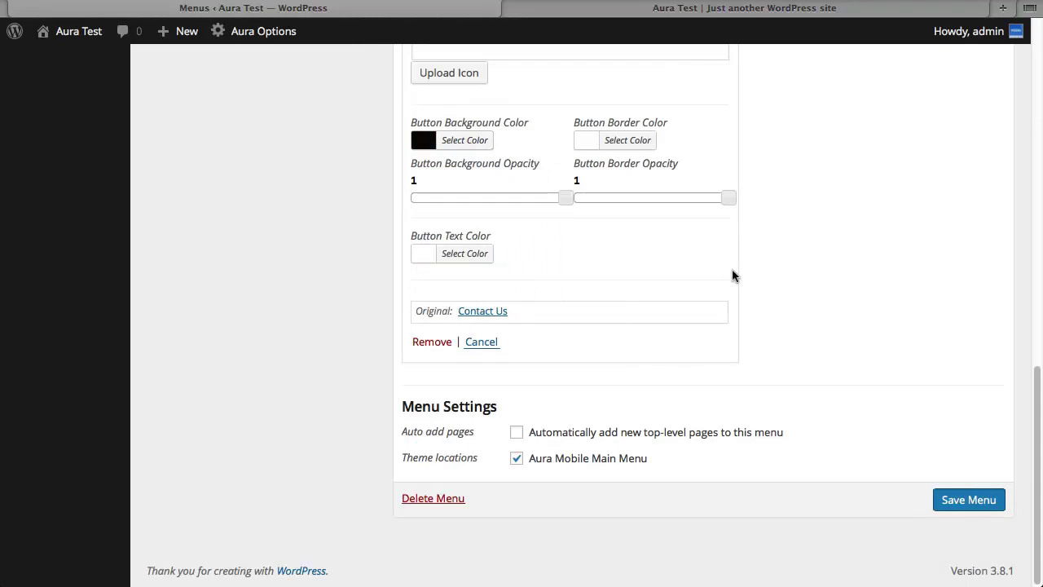
# - Switch to the iOS Simulator, reload the mobile site and review all icons and colors in its navigation menu
pyautogui.press('super+Tab')
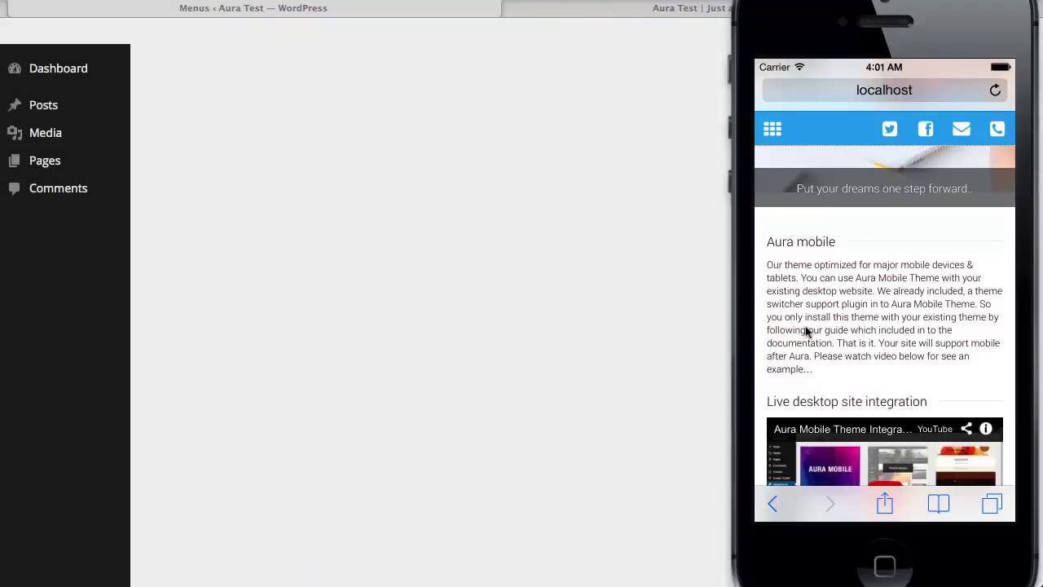
pyautogui.click(989, 86)
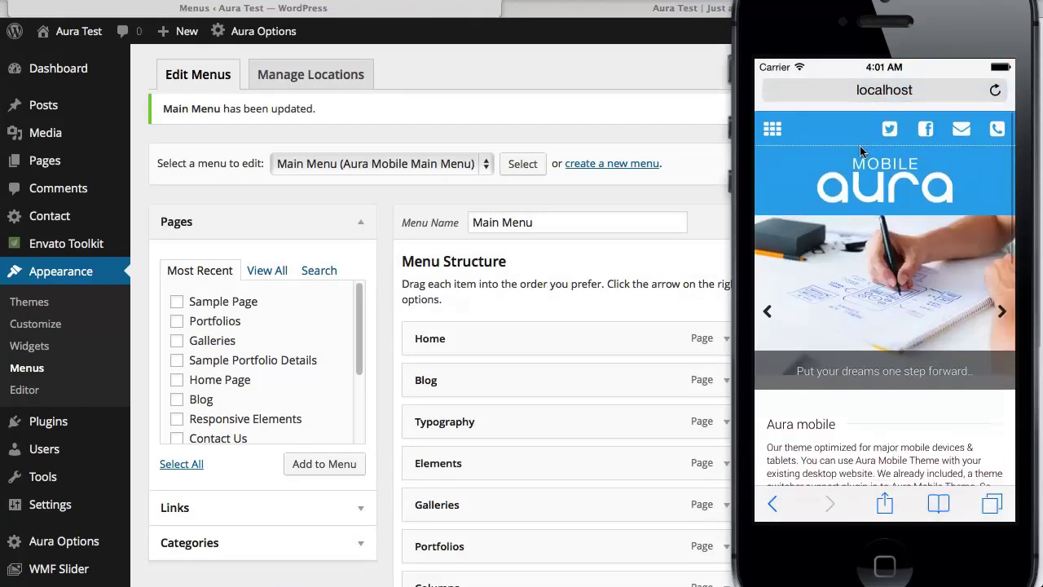
pyautogui.click(773, 128)
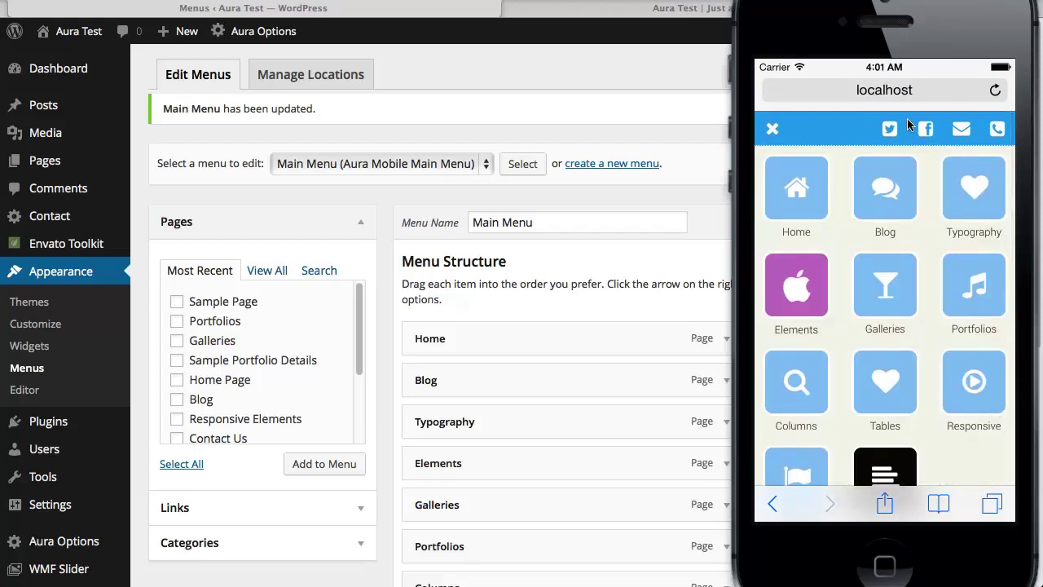
pyautogui.scroll(-3, 904, 216)
pyautogui.scroll(2, 896, 244)
pyautogui.scroll(-2, 905, 261)
# - Visit the Galleries page on the mobile site, view the BLA image full screen and close the viewer
pyautogui.click(911, 281)
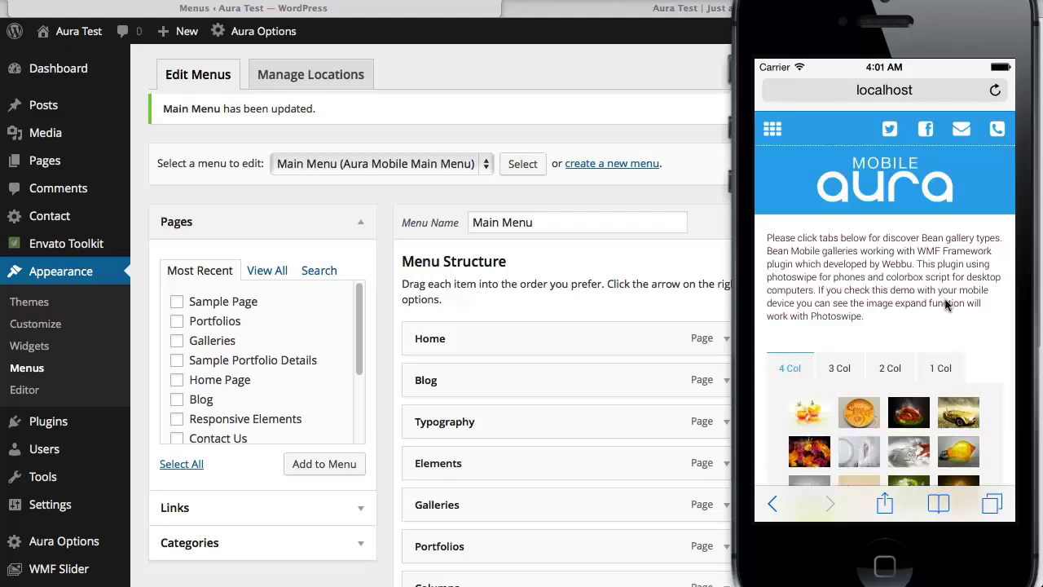
pyautogui.scroll(-5, 897, 301)
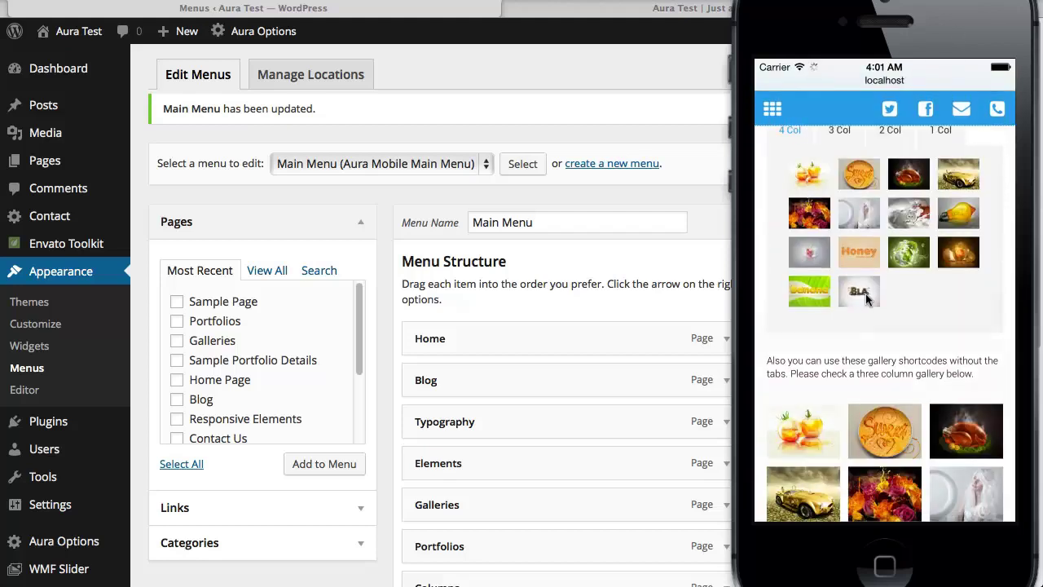
pyautogui.click(865, 293)
pyautogui.click(787, 505)
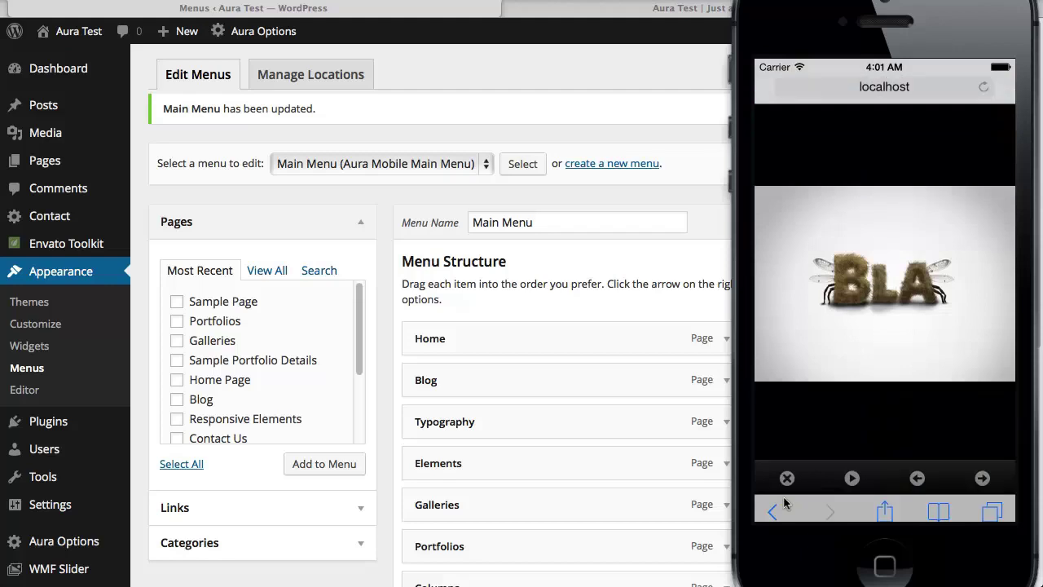
pyautogui.click(787, 469)
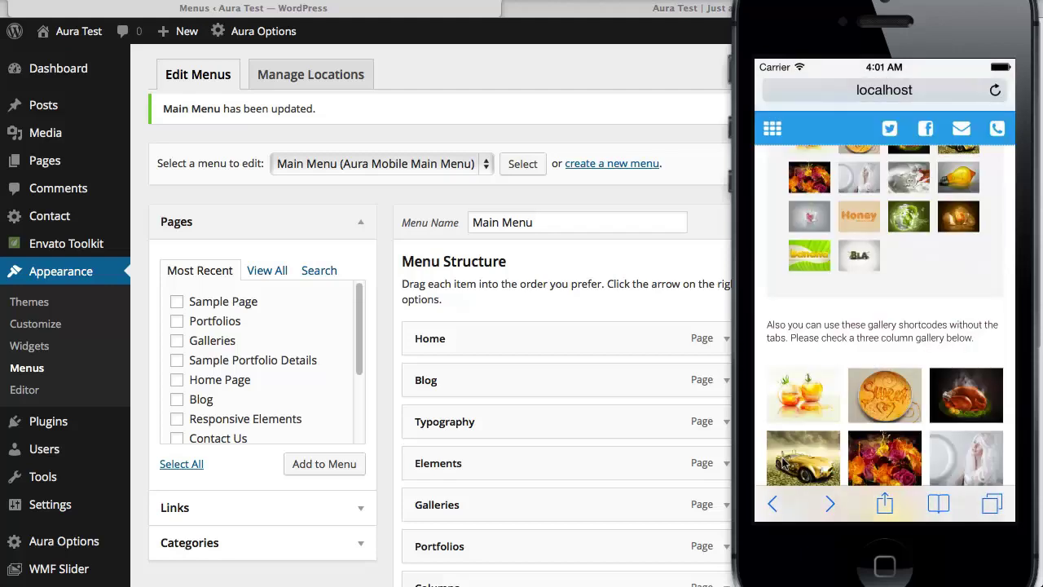
# - Go back to the mobile site's Home page through the navigation menu and advance the image slider
pyautogui.click(772, 131)
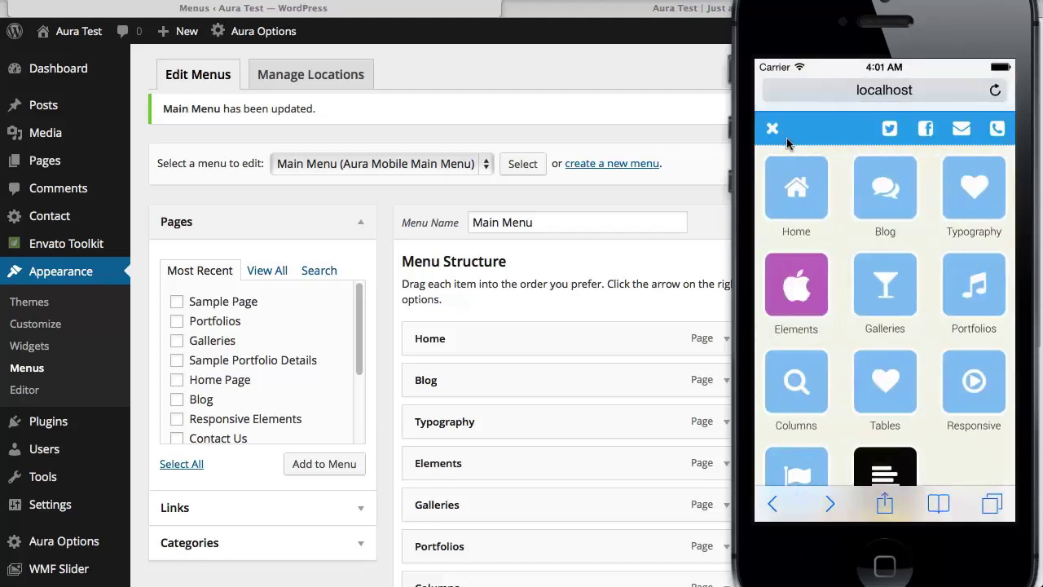
pyautogui.click(789, 191)
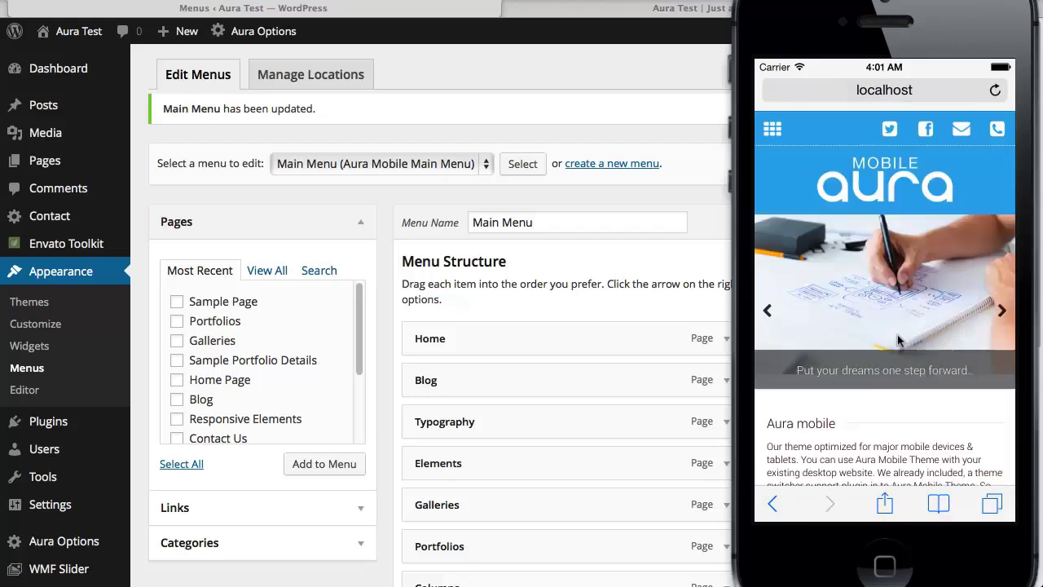
pyautogui.moveTo(857, 393); pyautogui.dragTo(754, 388)
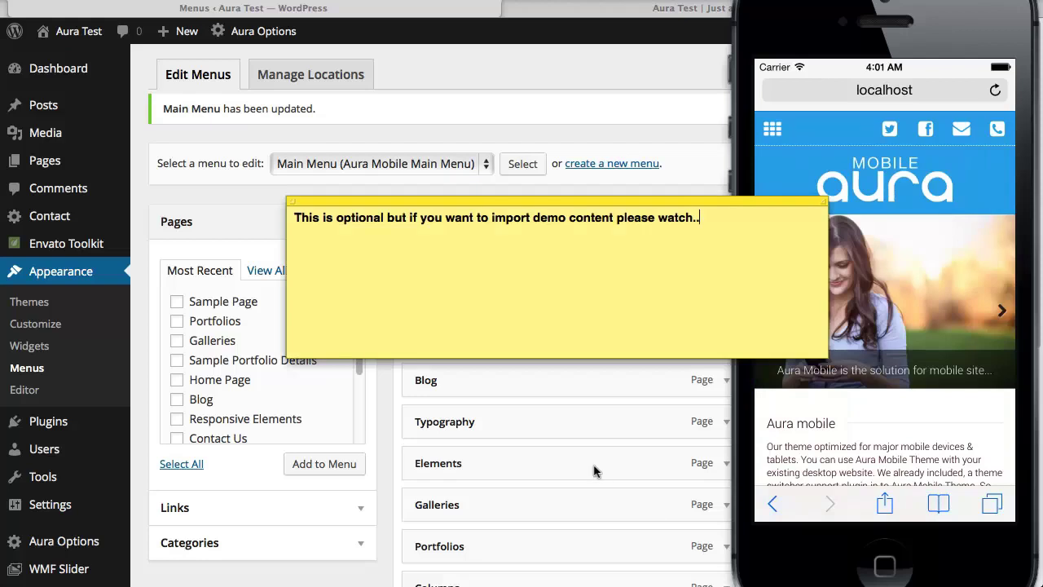
# - Replace the sticky note's text with "That is it. Thanks for watch...."
pyautogui.press('super+a')
pyautogui.write('T')
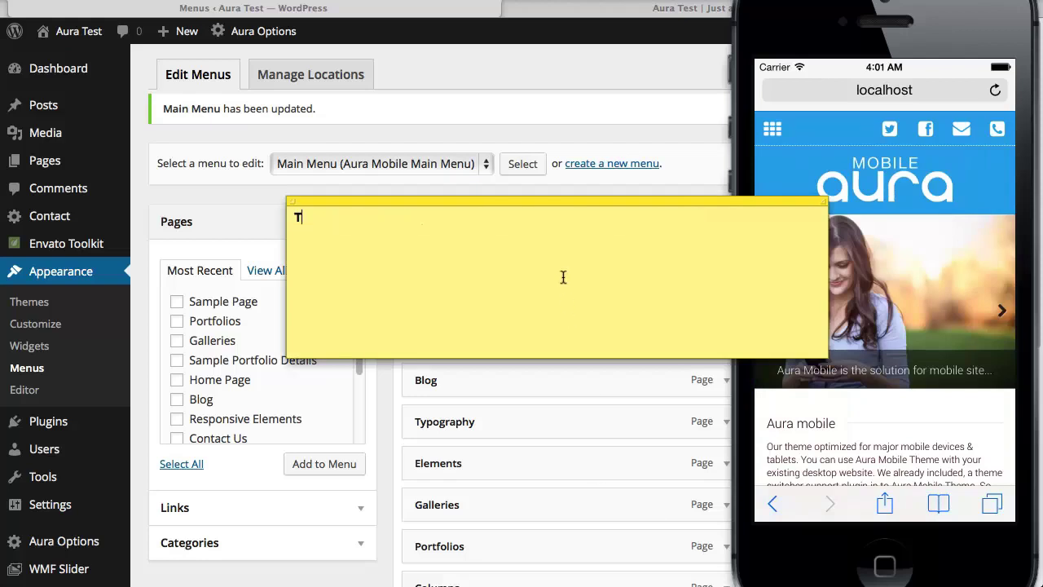
pyautogui.write('hat is it. Thanks for watch....')
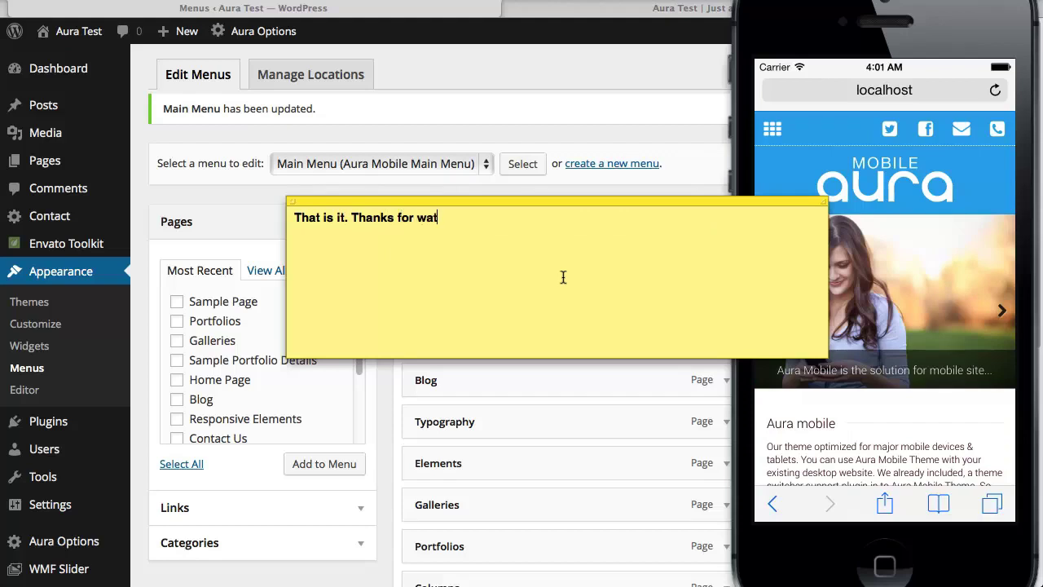